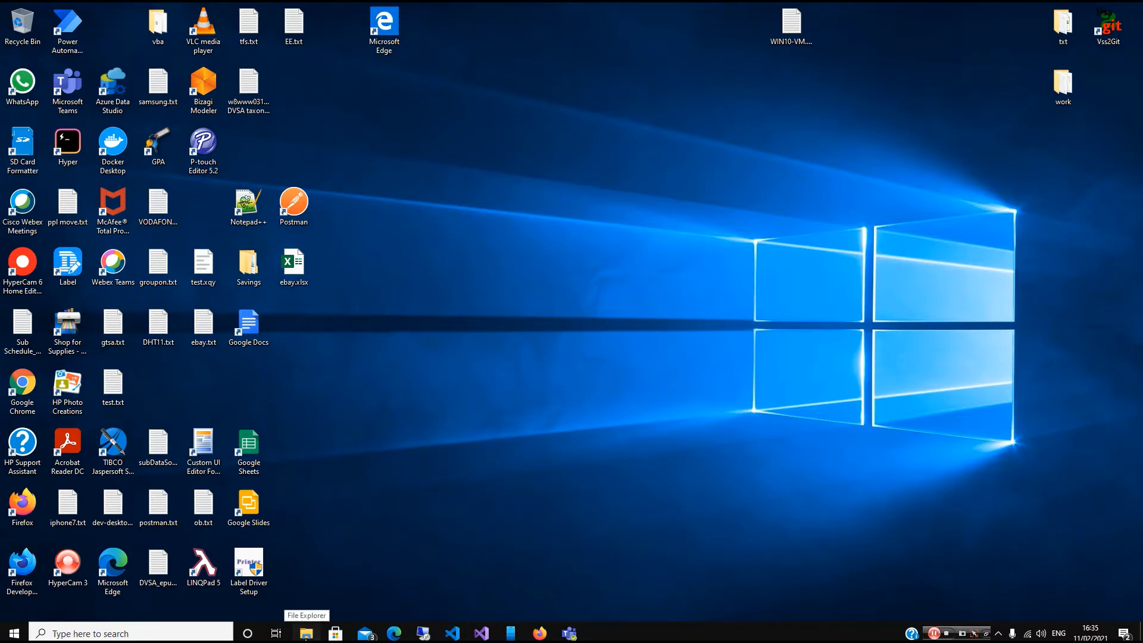
- Open the workbook Storage Analytics.xlsx from the Downloads folder
left_click(306, 633)
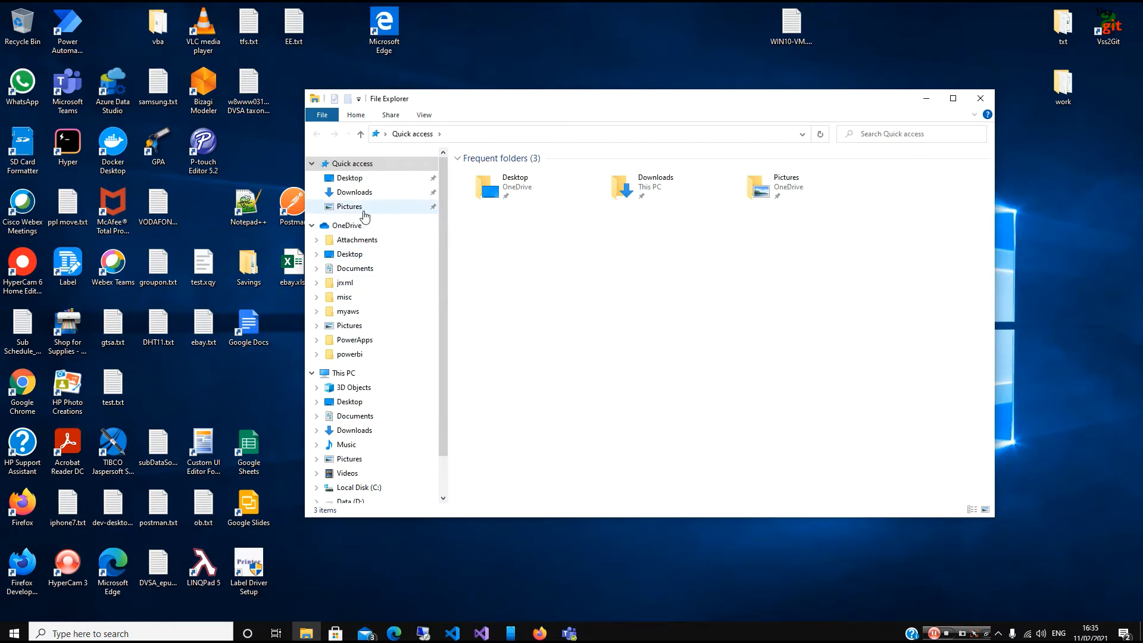
left_click(358, 197)
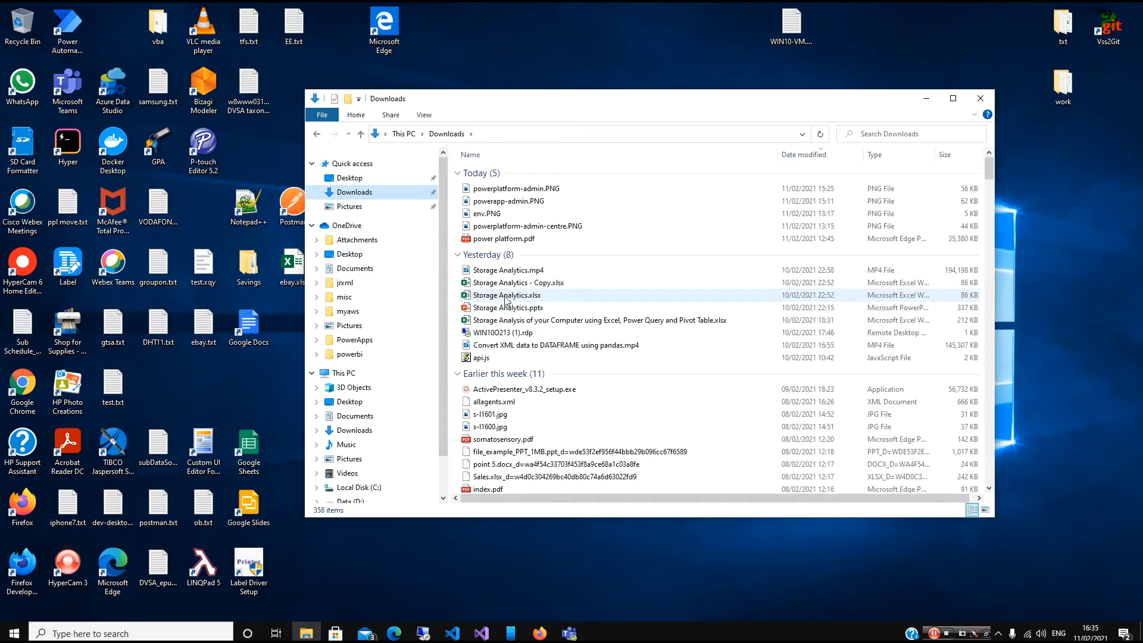
left_click(506, 295)
double_click(505, 297)
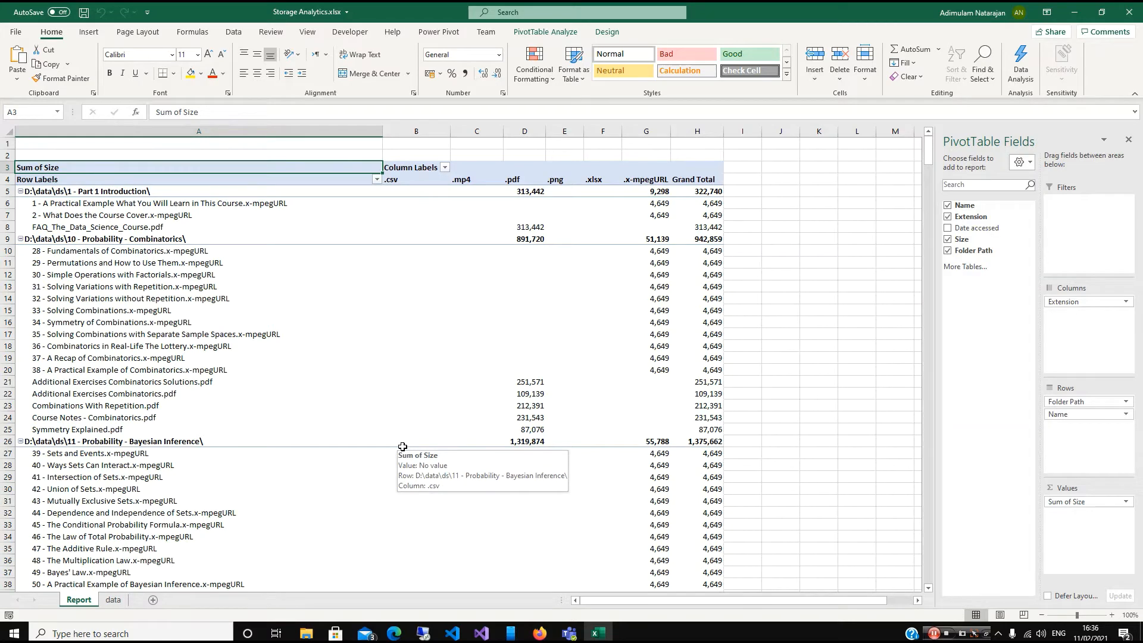
- Look through the Report sheet's pivot table, examining file sizes by folder path, file name and extension
scroll(402, 447, "down", 4)
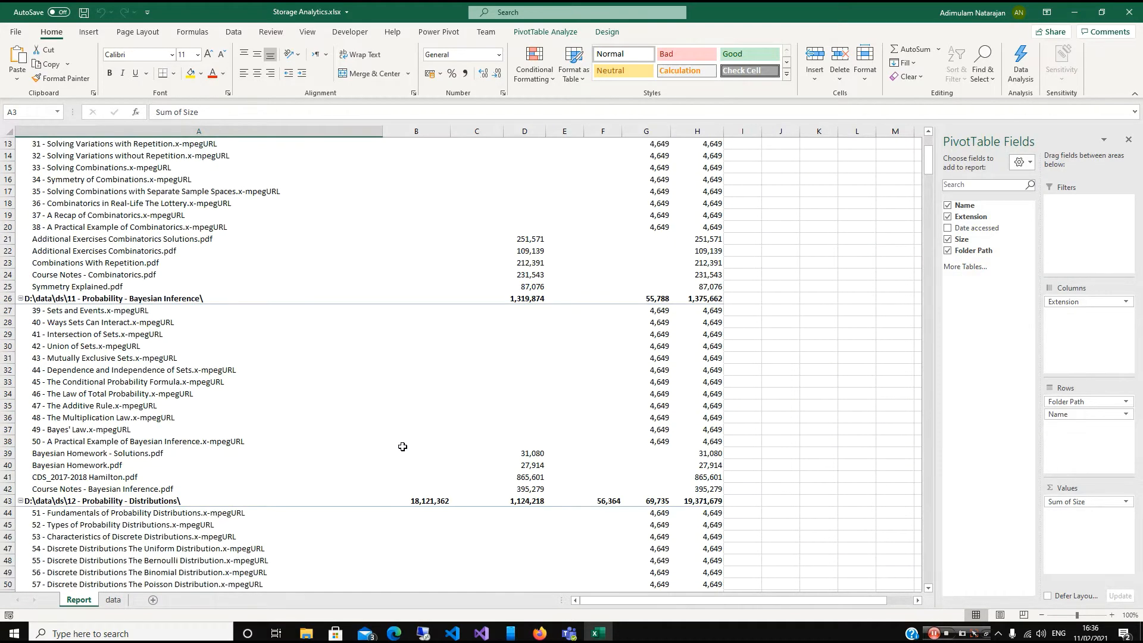
scroll(402, 446, "down", 3)
scroll(403, 447, "up", 7)
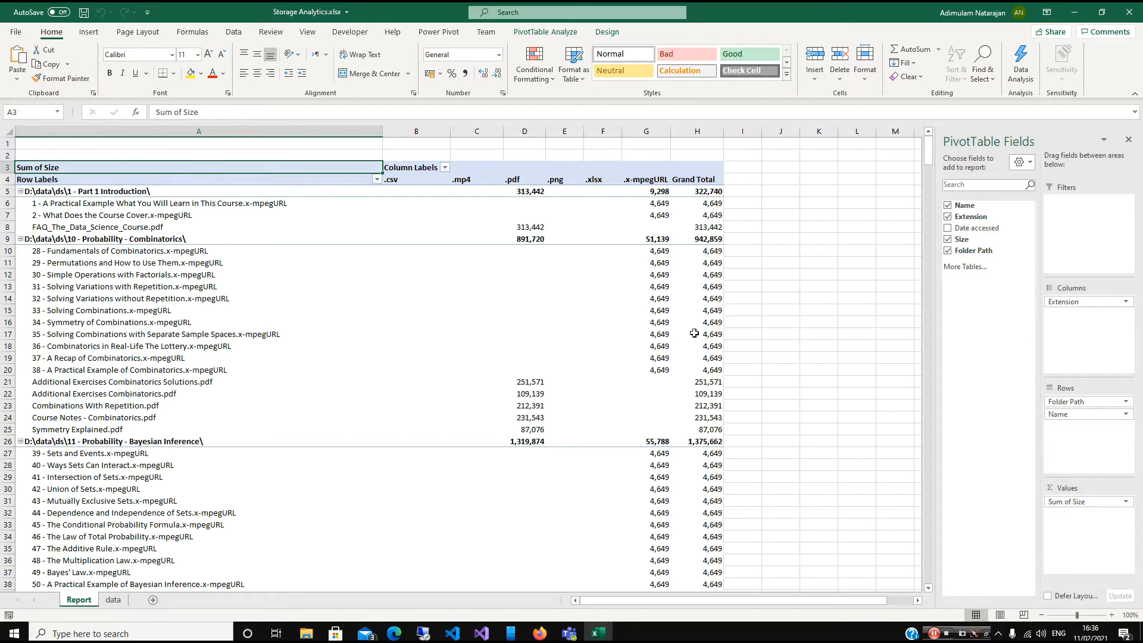
left_click(817, 295)
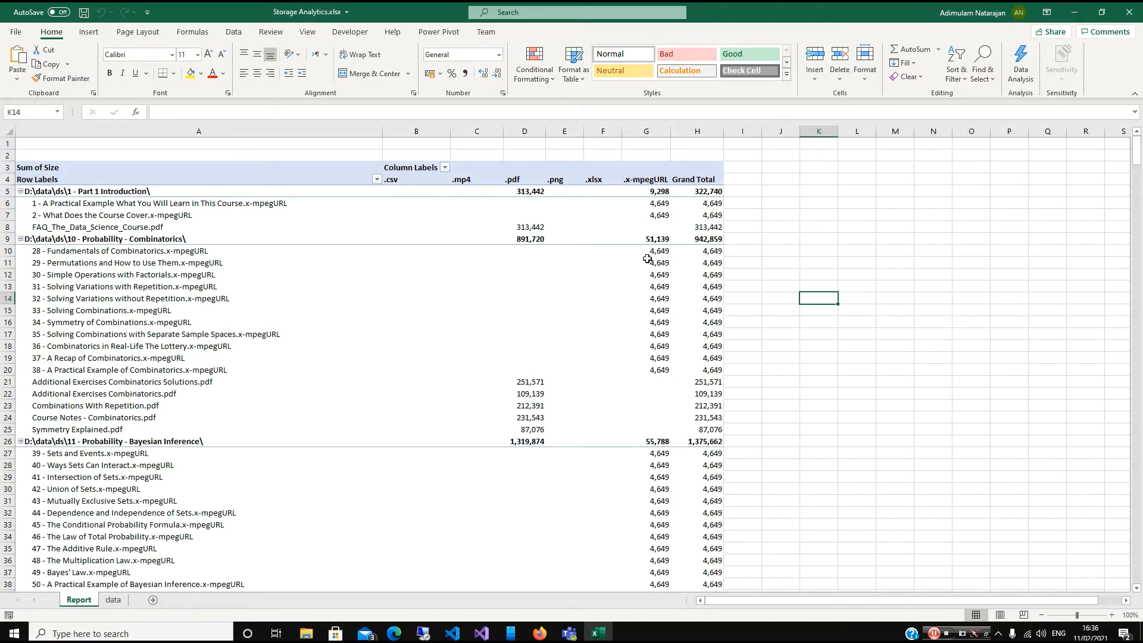
mouse_move(524, 265)
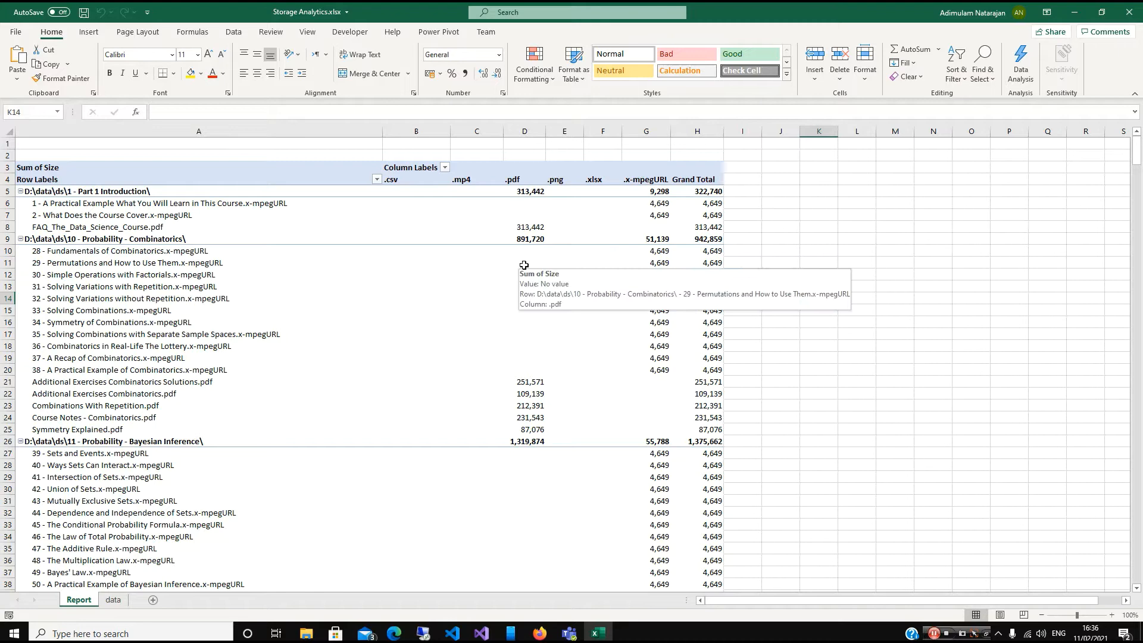
left_click(398, 302)
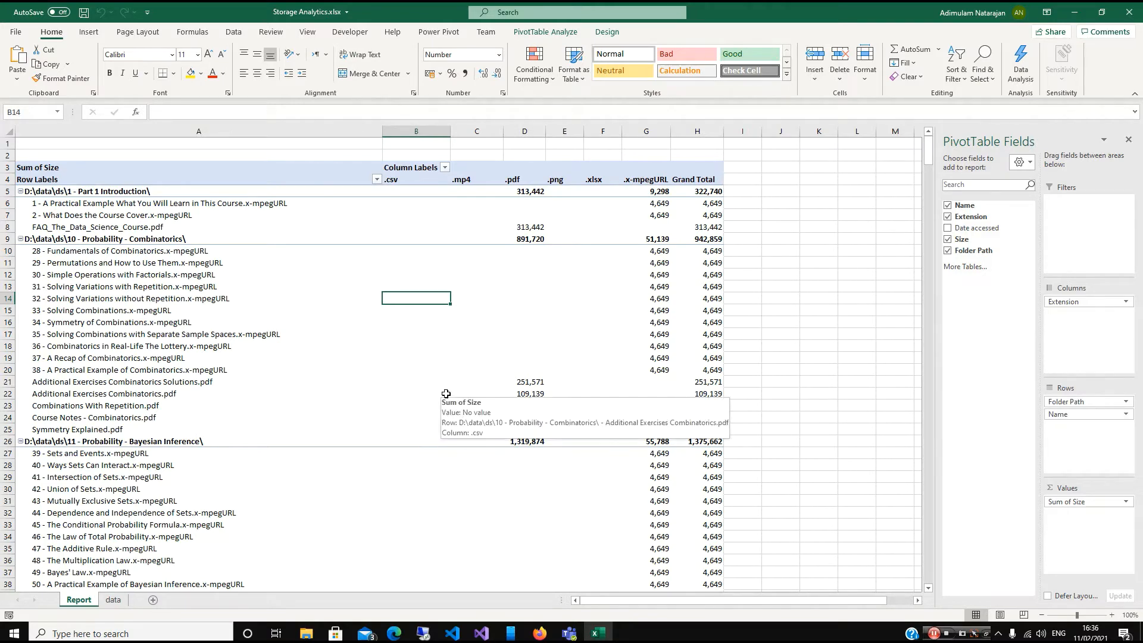
left_click(323, 146)
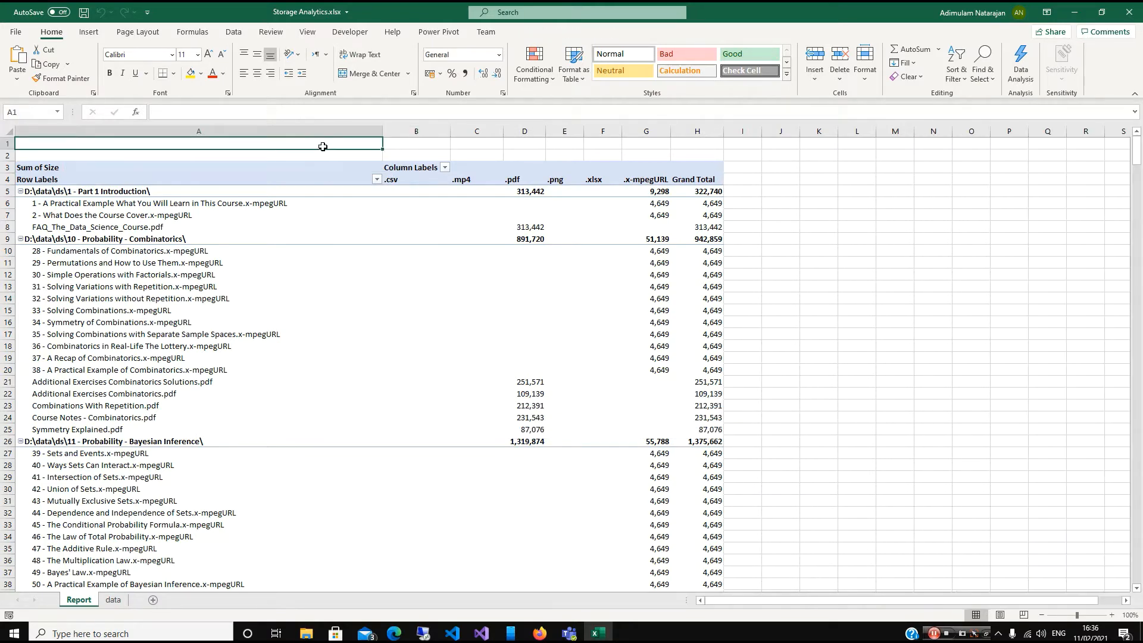
left_click(805, 250)
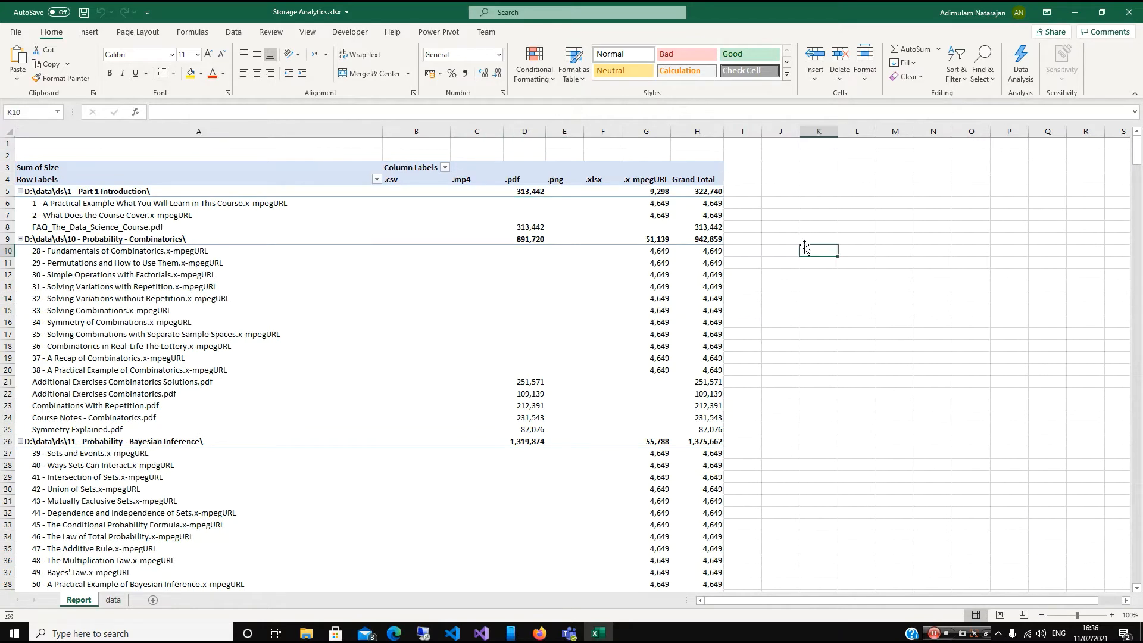
left_click(789, 351)
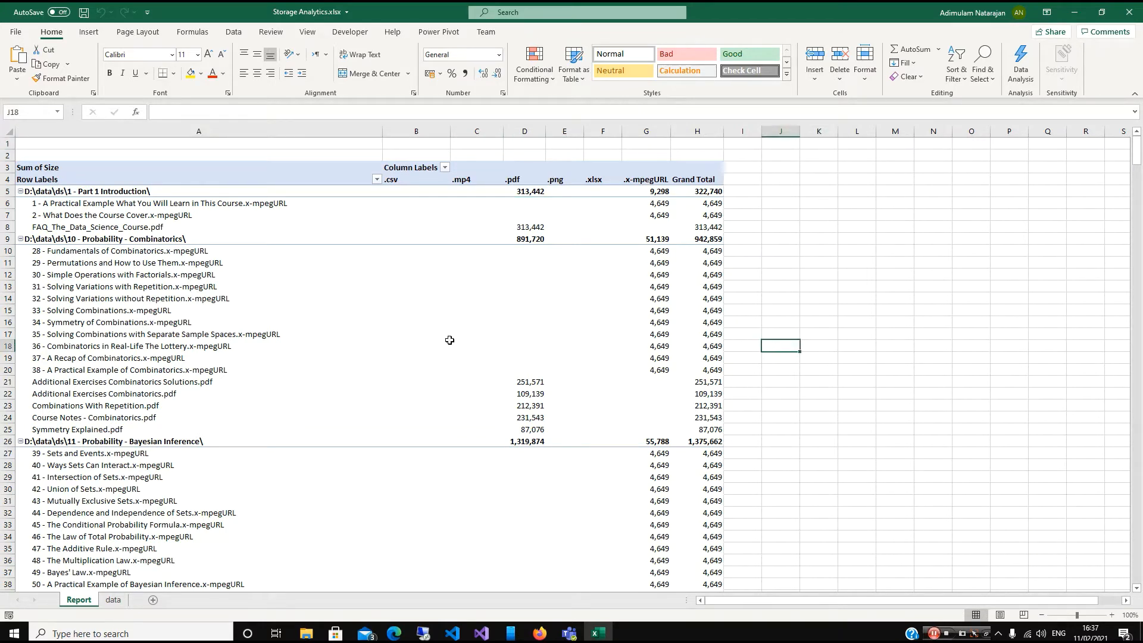
- Insert a slicer for the Extension field of the pivot table
left_click(423, 322)
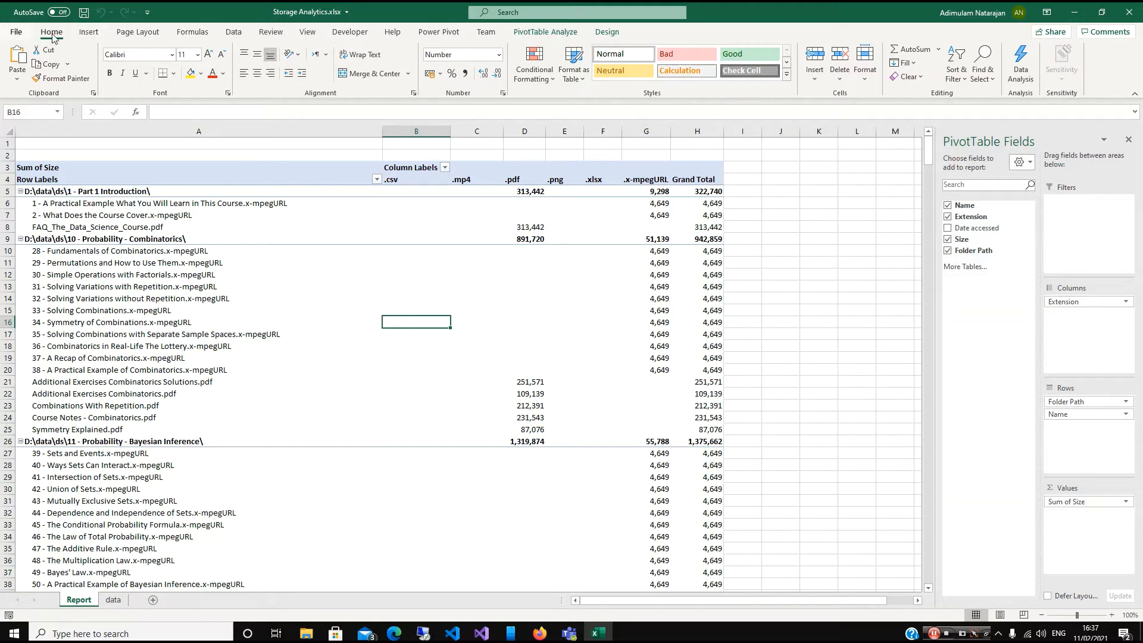
left_click(88, 32)
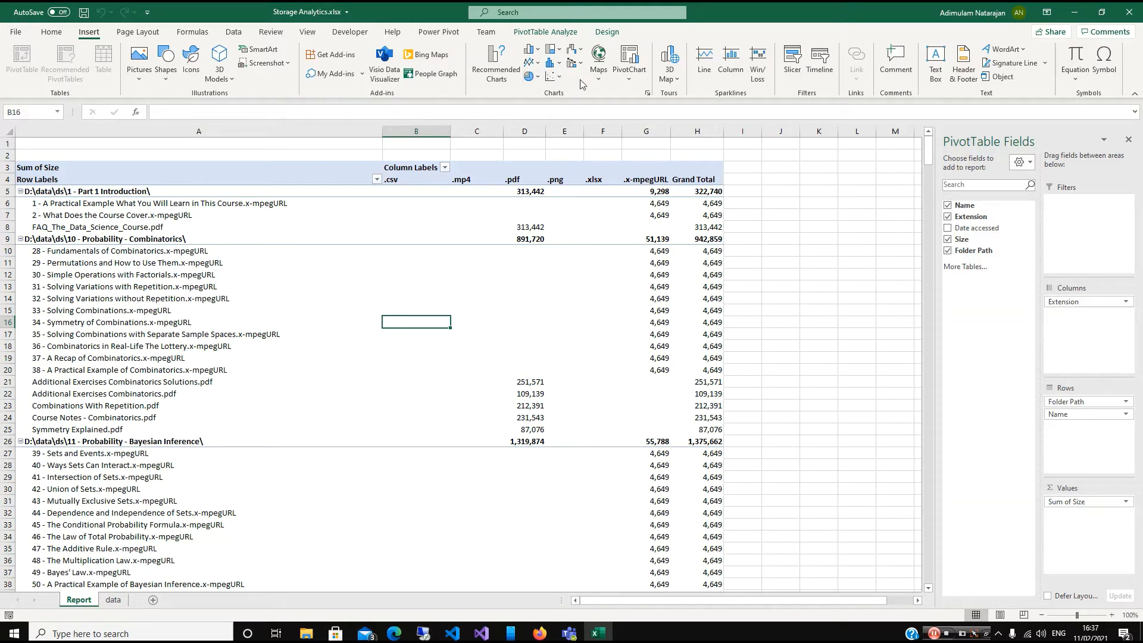
left_click(794, 68)
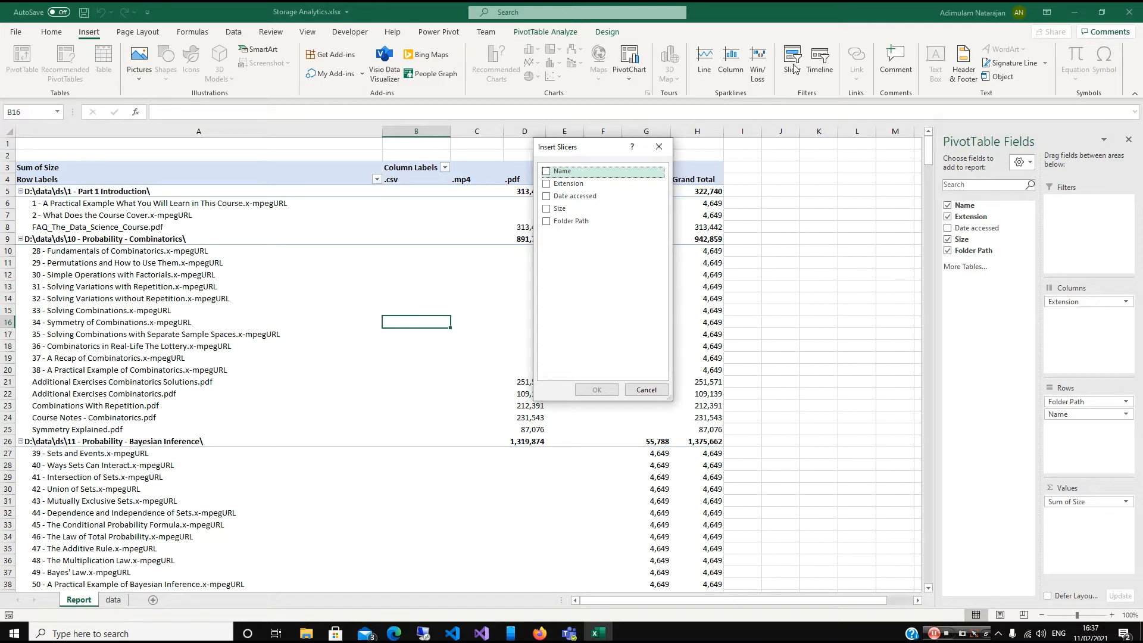
left_click(546, 185)
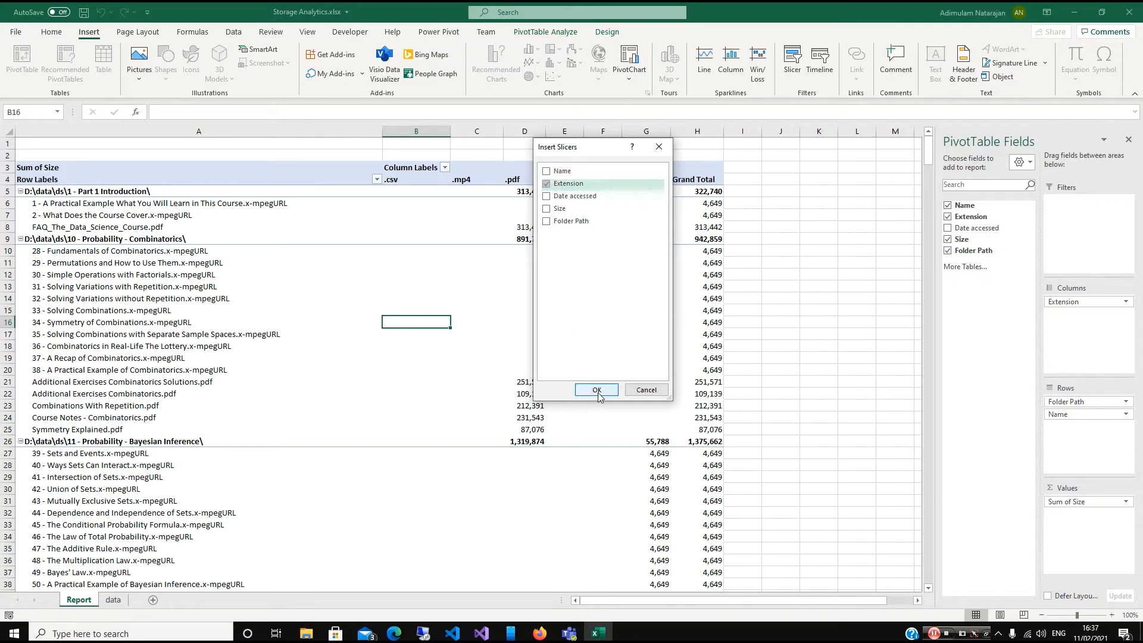
left_click(596, 390)
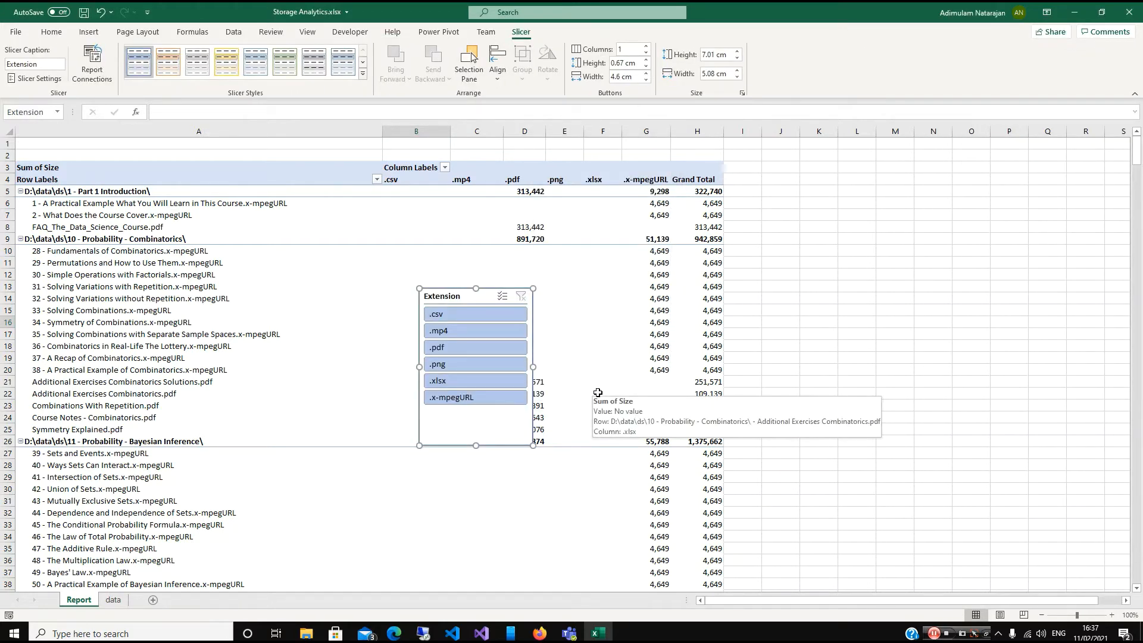
- Filter the report by .csv and .mp4 in turn, and move the Extension slicer clear of the pivot table
left_click(480, 316)
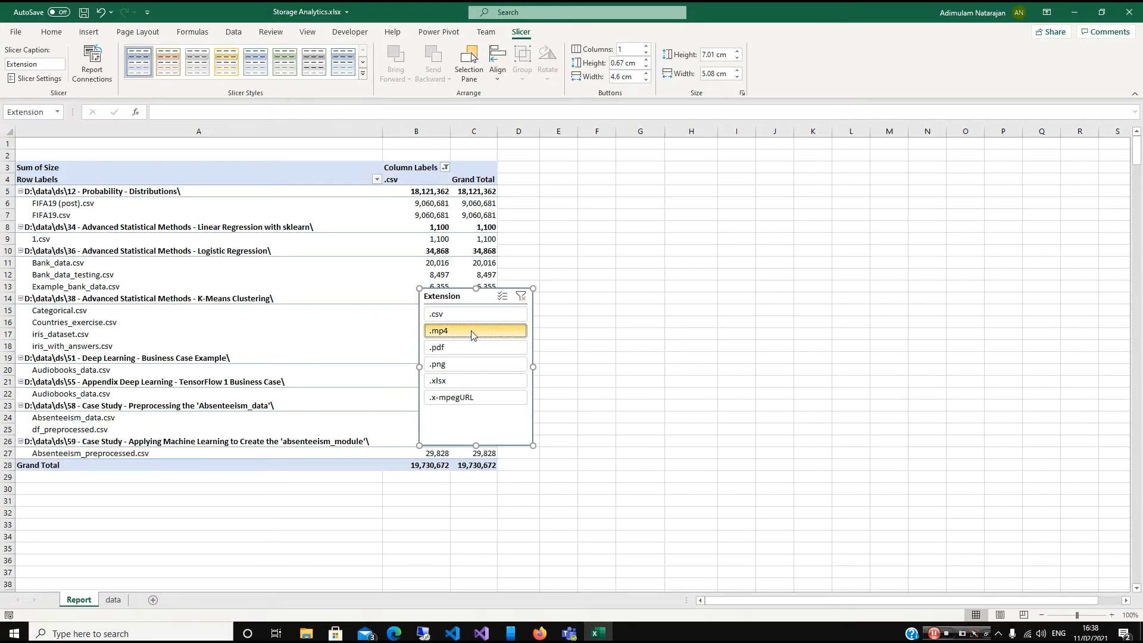
left_click(471, 334)
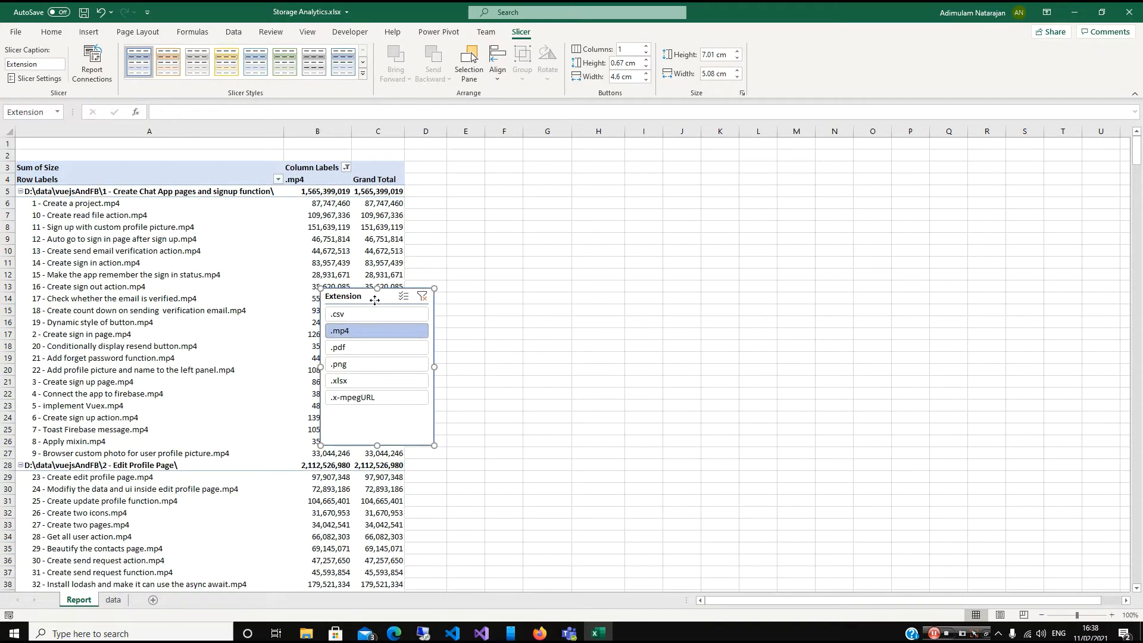
left_click_drag(374, 299, 753, 278)
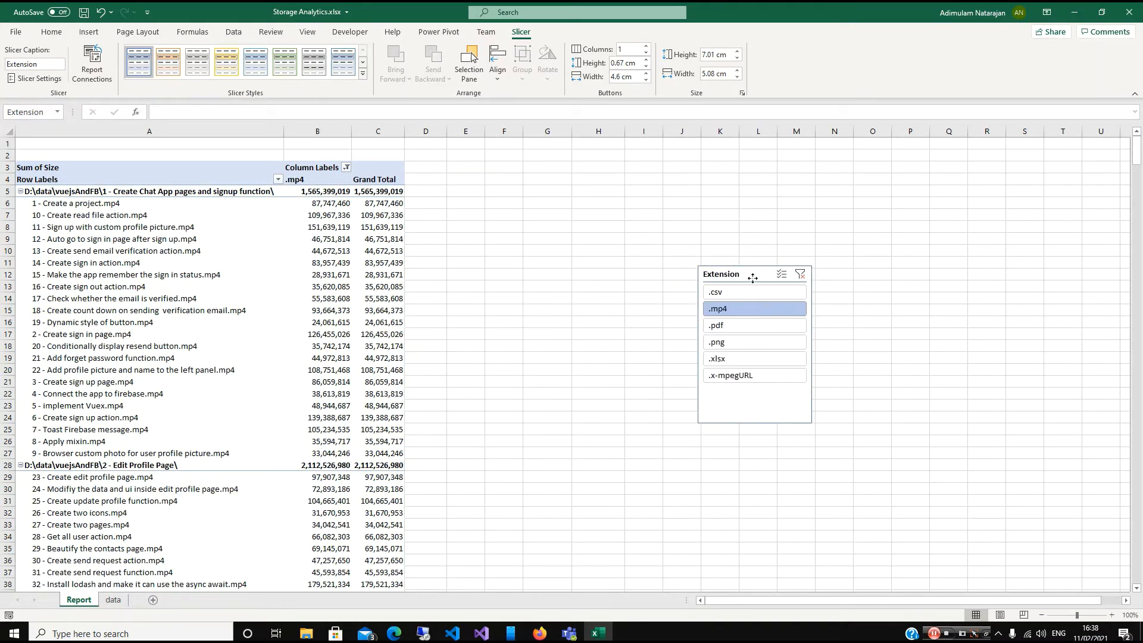
- Try the other slicer filters from .pdf through .x-mpegURL and back to .csv, and clear the Extension filter
left_click(731, 333)
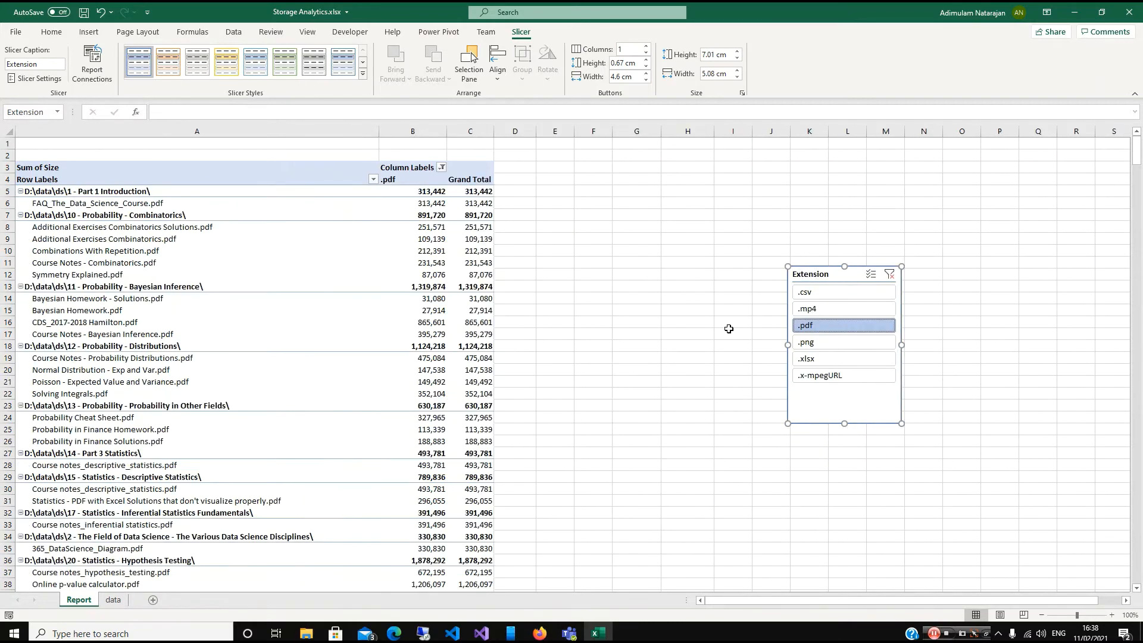
left_click(815, 350)
left_click(792, 359)
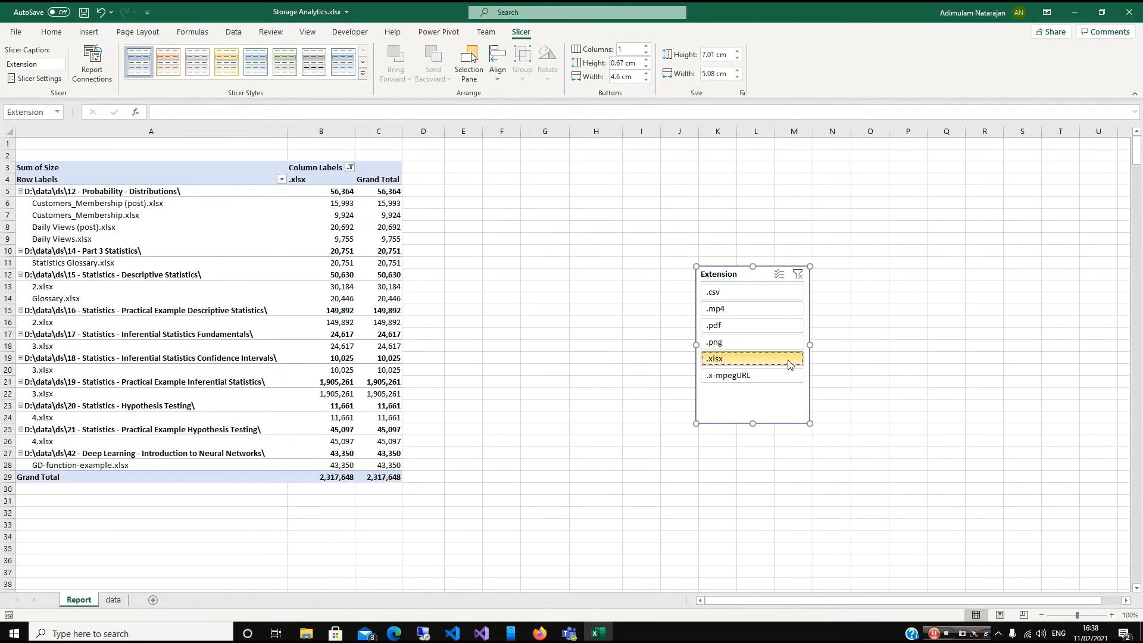
left_click(760, 373)
left_click(822, 293)
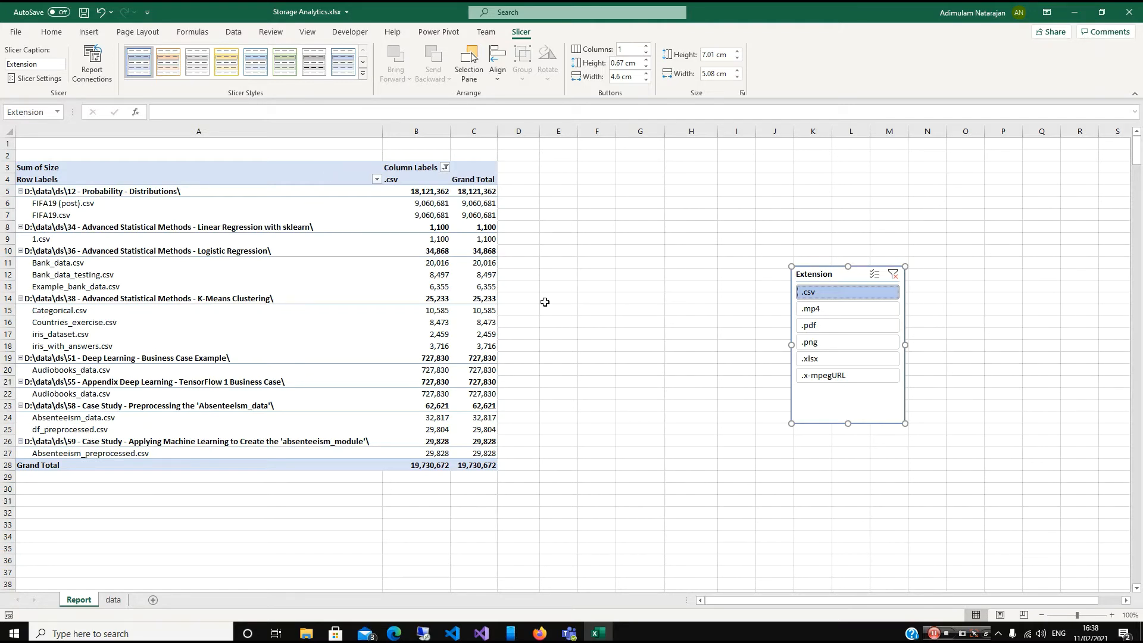
left_click(850, 292)
left_click(893, 275)
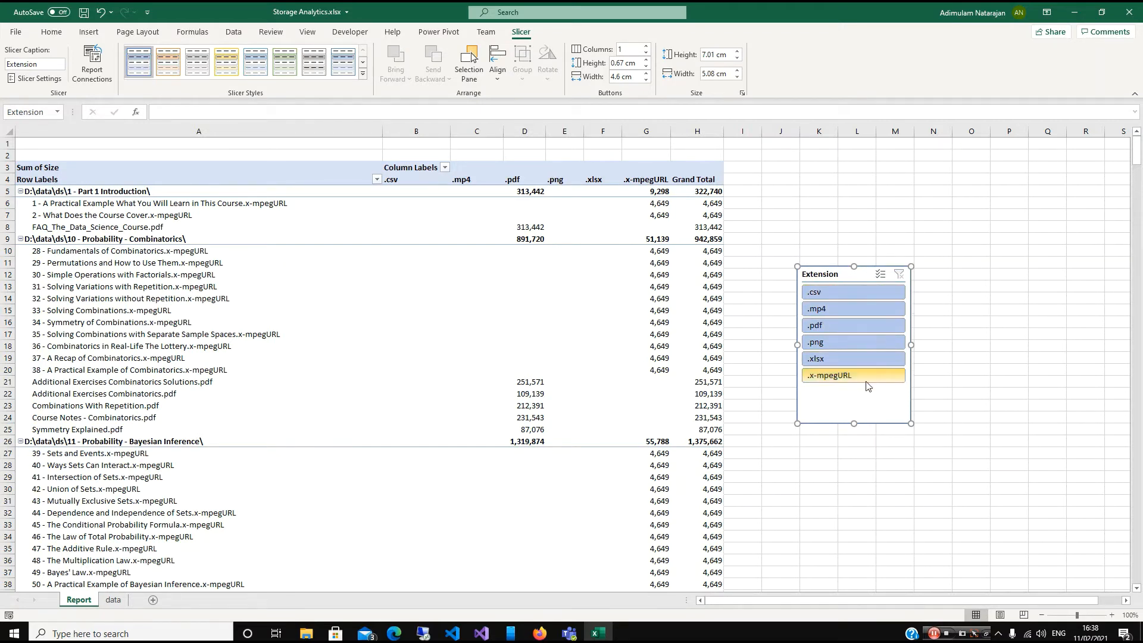
- Set the Extension slicer's layout to 6 columns in its size and position properties
right_click(873, 398)
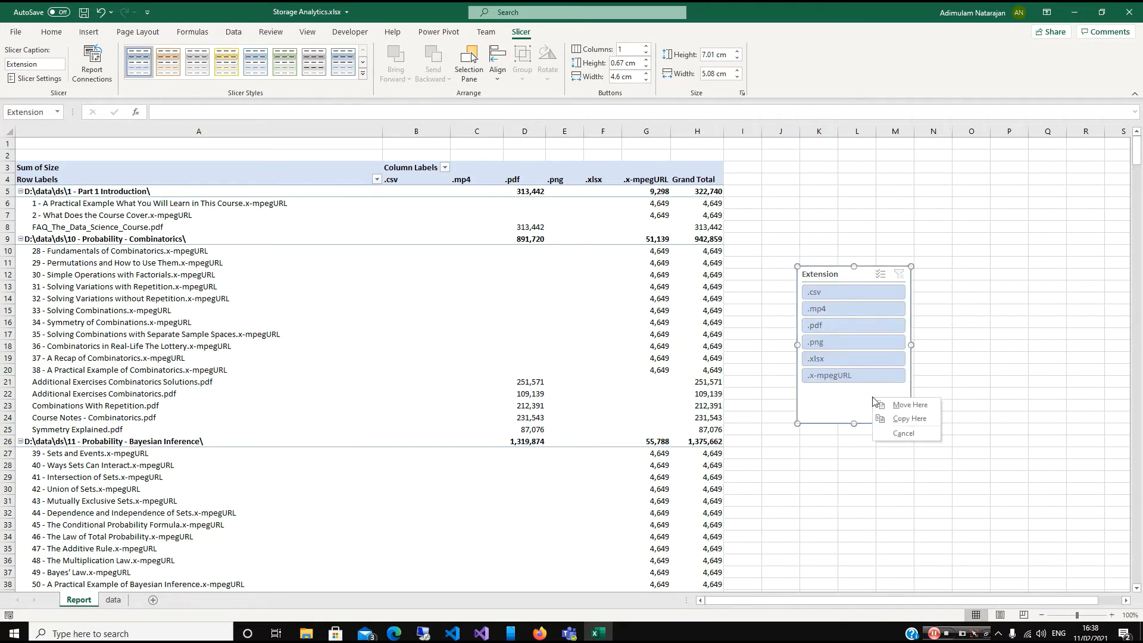
right_click(851, 352)
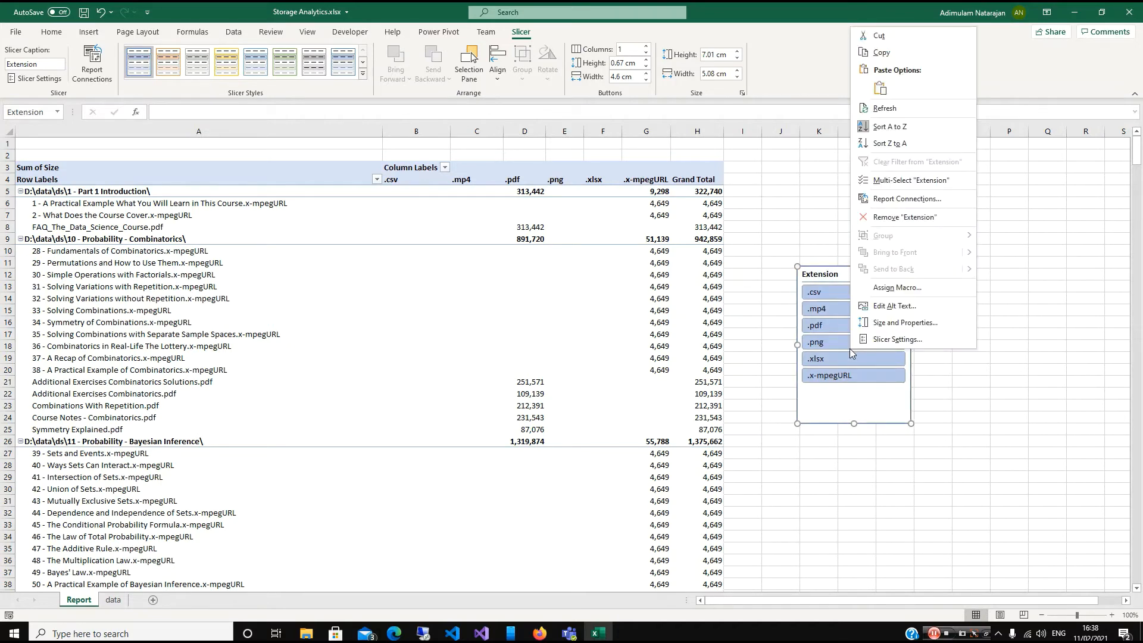
left_click(895, 327)
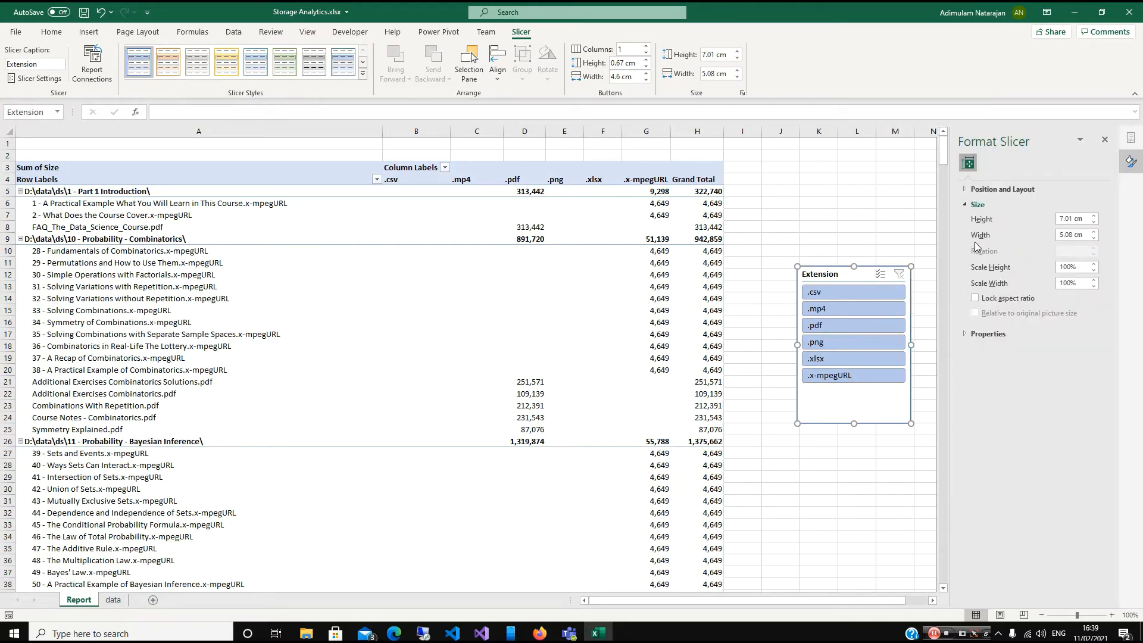
left_click(965, 190)
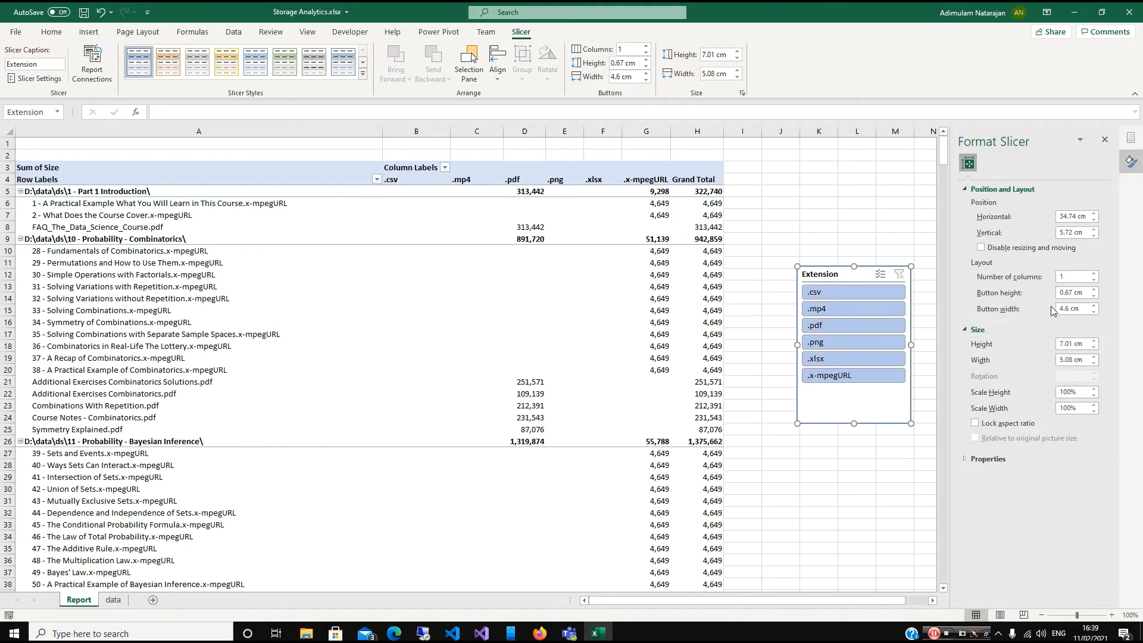
left_click_drag(1069, 278, 1054, 278)
key("Return")
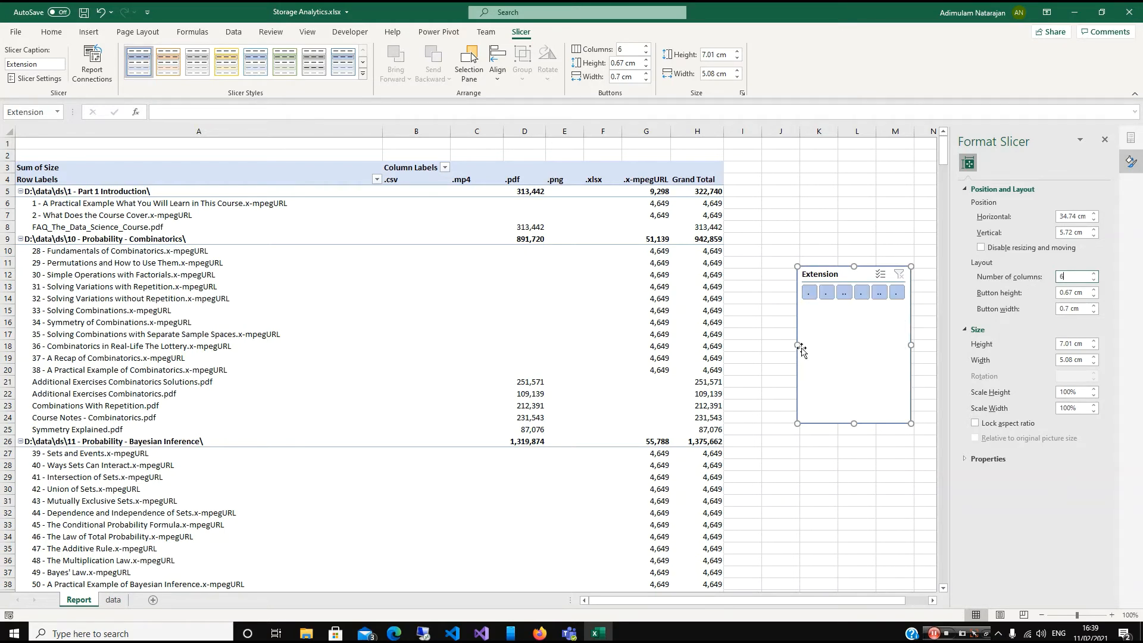
- Resize the Extension slicer to a single-row strip about 20.6 cm wide and 1.7 cm high
left_click_drag(796, 344, 484, 313)
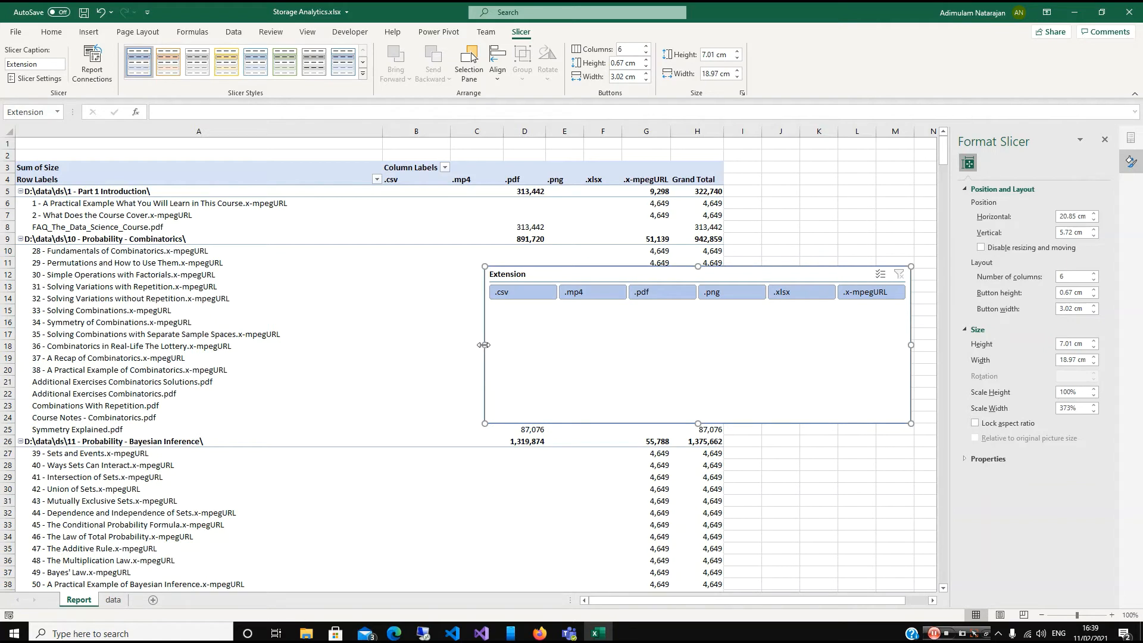
left_click_drag(471, 343, 448, 344)
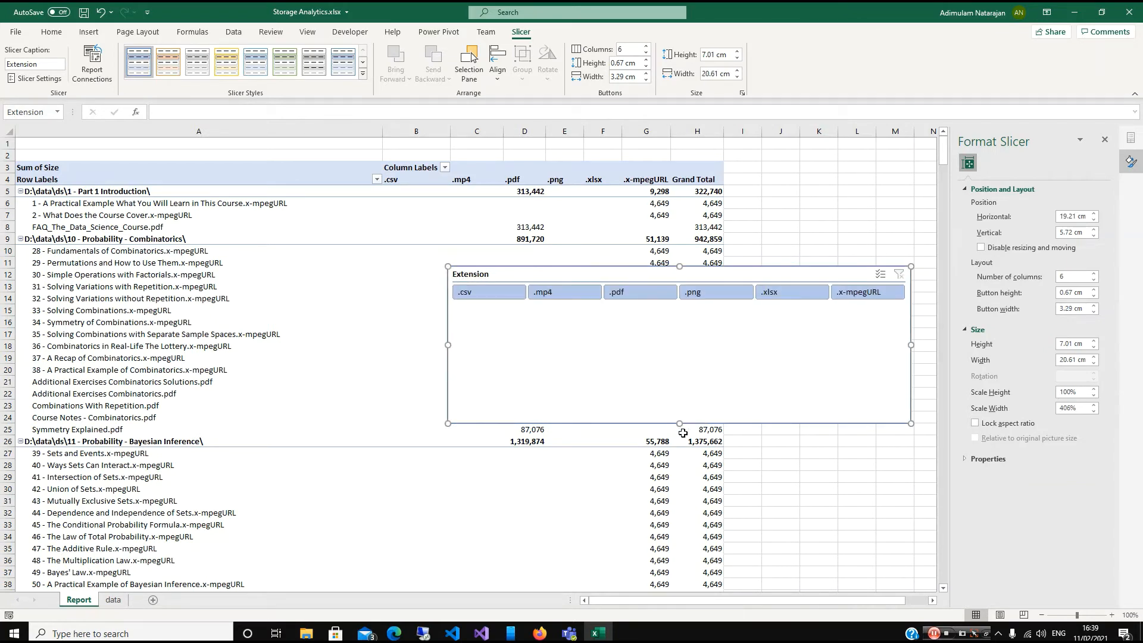
left_click_drag(686, 428, 679, 304)
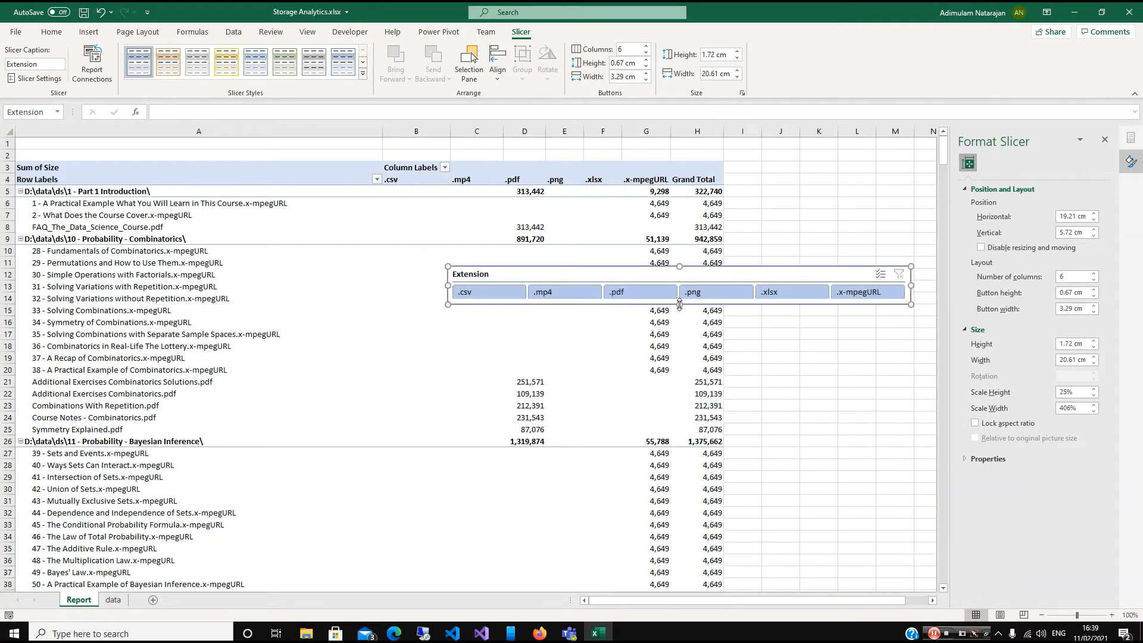
- Make row 2 taller and fit the Extension slicer above the pivot table, spanning columns A to H
left_click(799, 247)
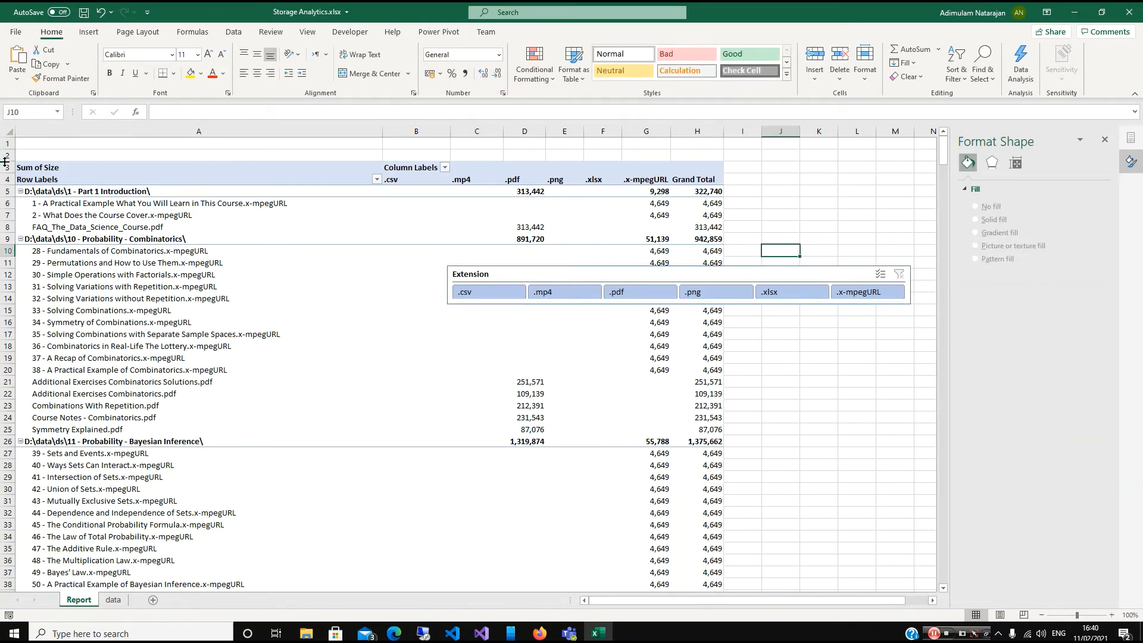
left_click_drag(10, 159, 7, 172)
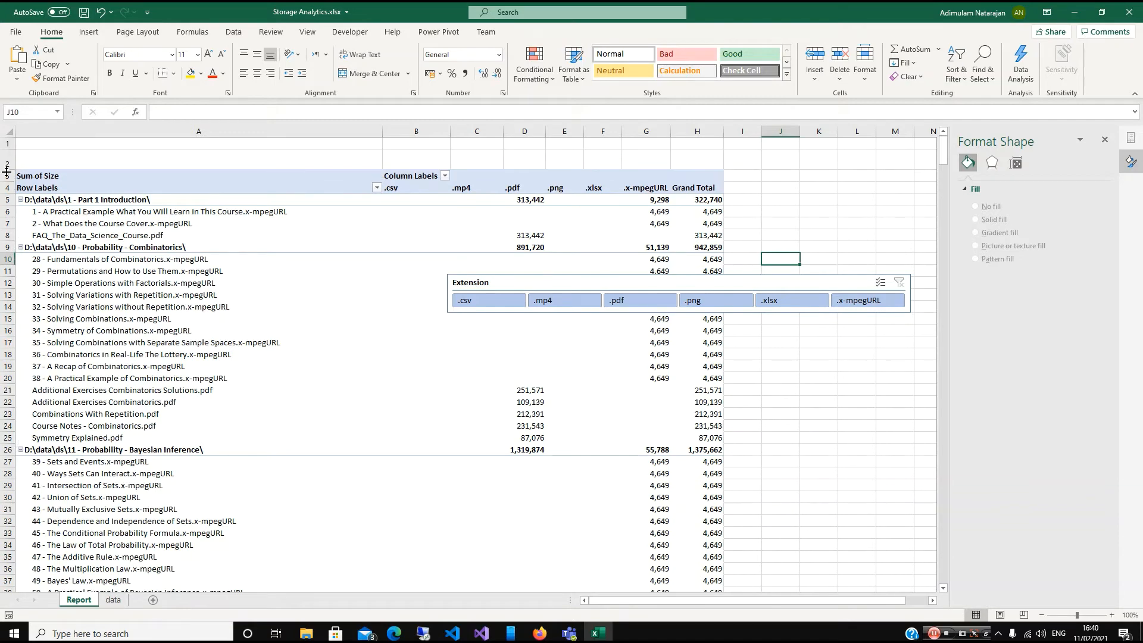
left_click_drag(675, 283, 134, 132)
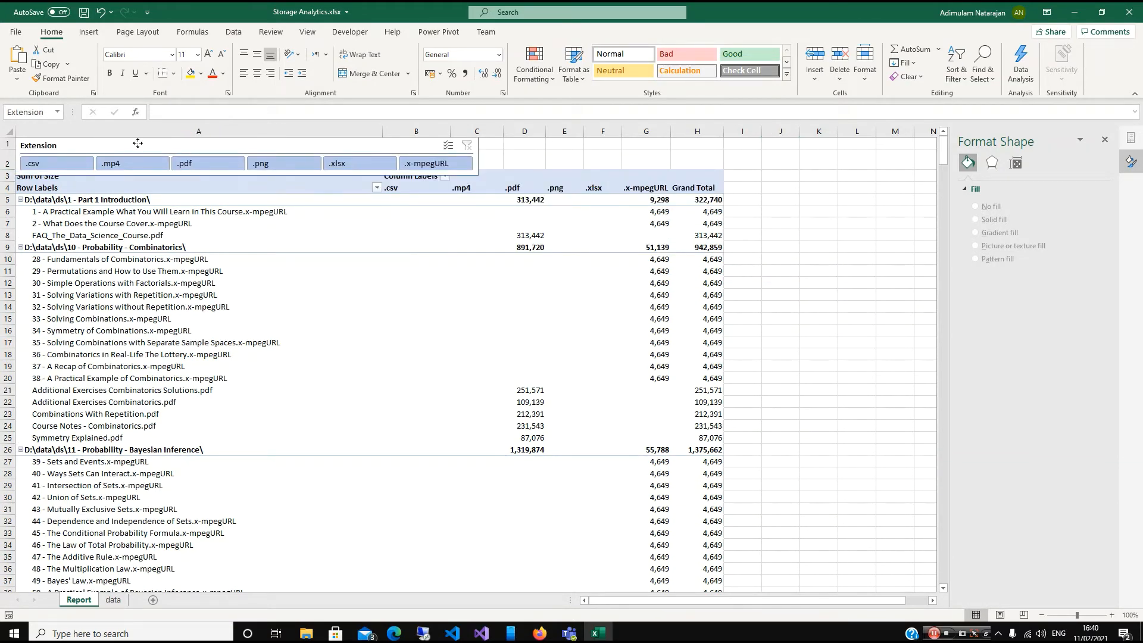
left_click_drag(479, 155, 727, 153)
left_click(782, 190)
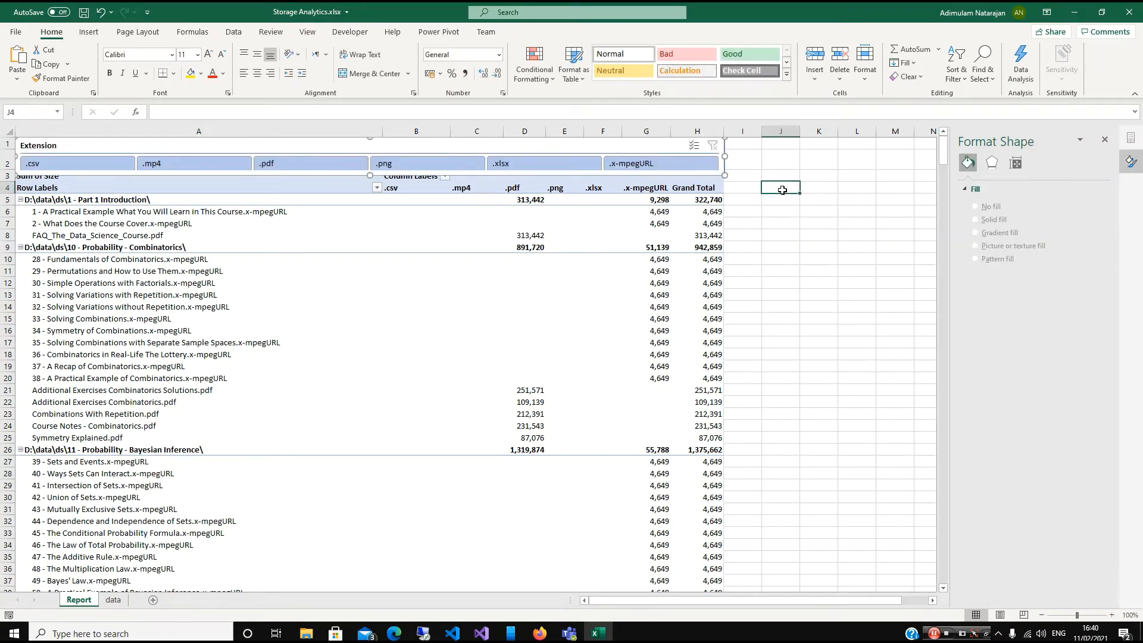
- Try each Extension slicer filter in order from .csv through .x-mpegURL, and clear the filter
left_click(70, 169)
left_click(181, 166)
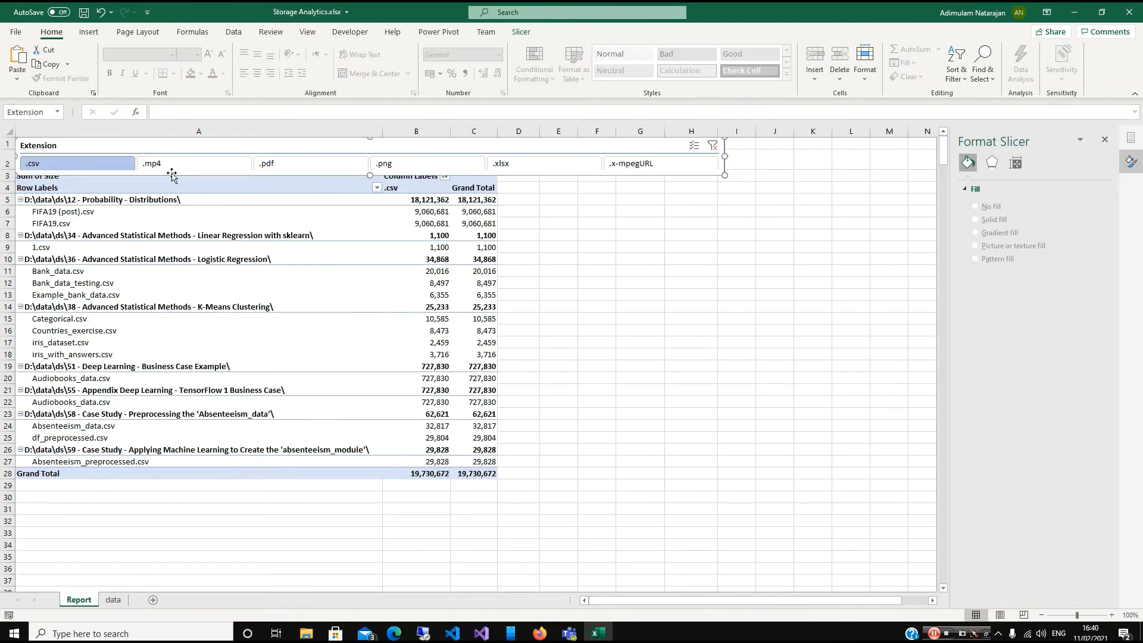
left_click(270, 170)
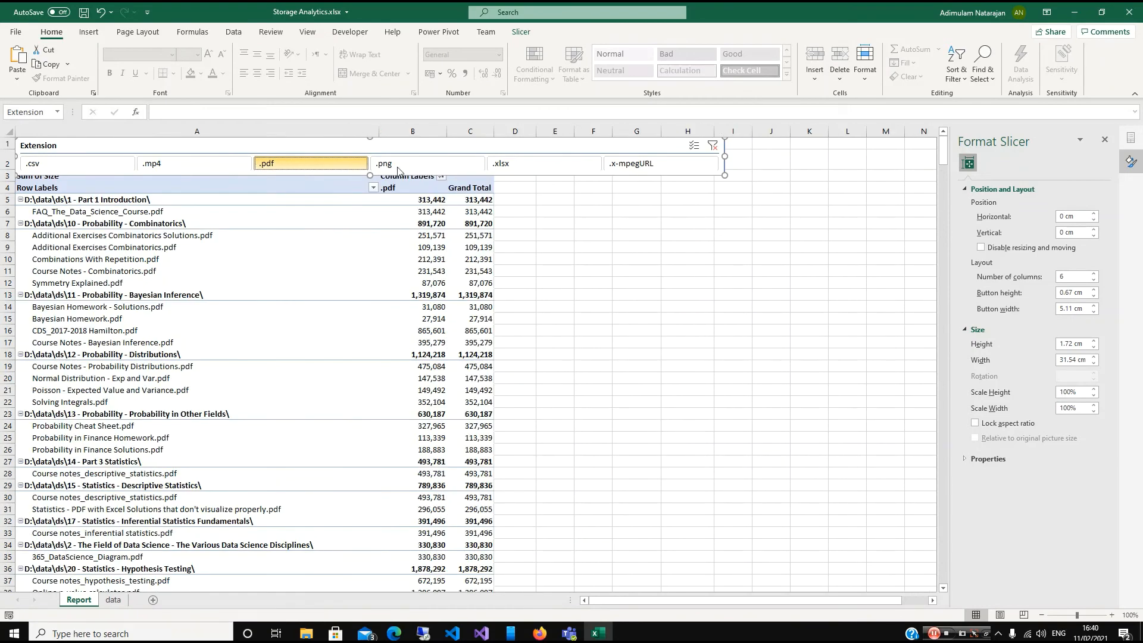
left_click(417, 165)
left_click(543, 167)
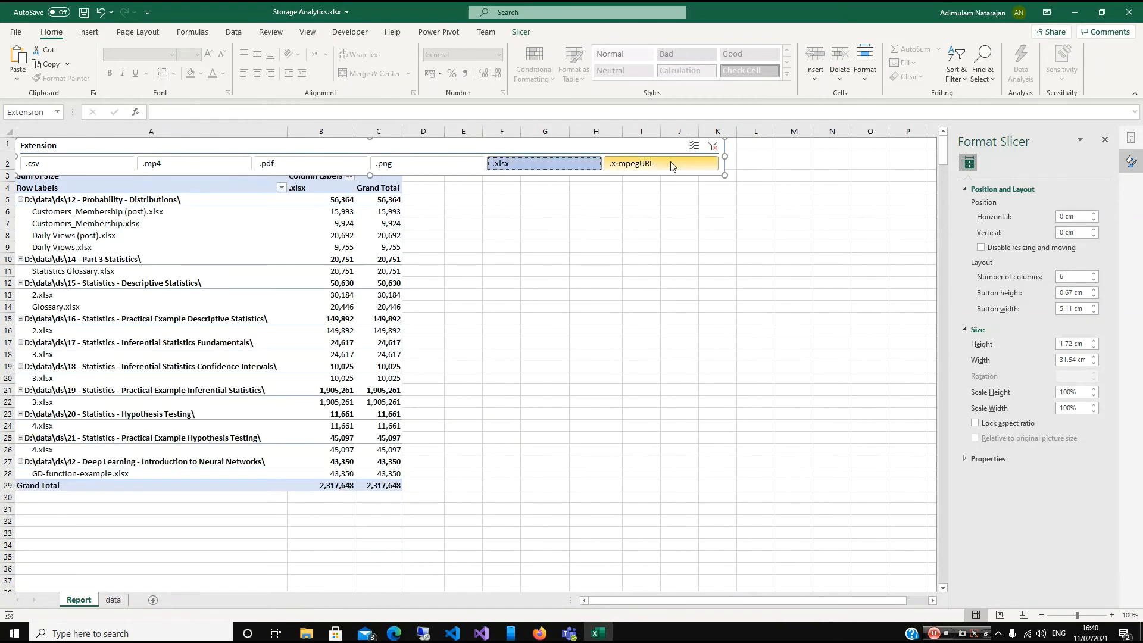
left_click(703, 166)
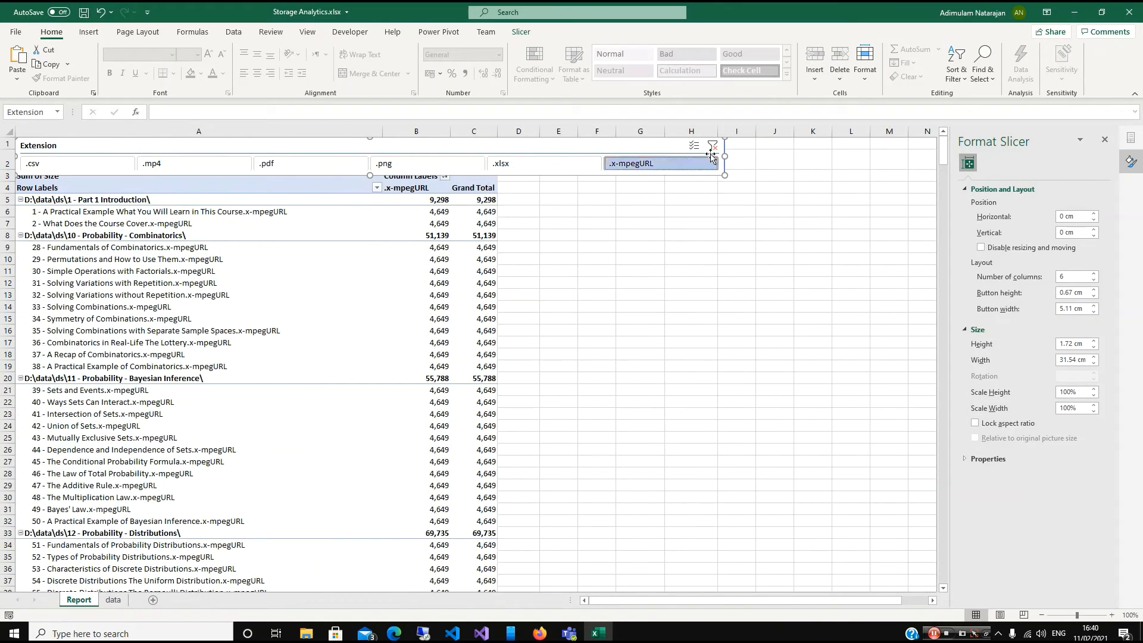
left_click(713, 146)
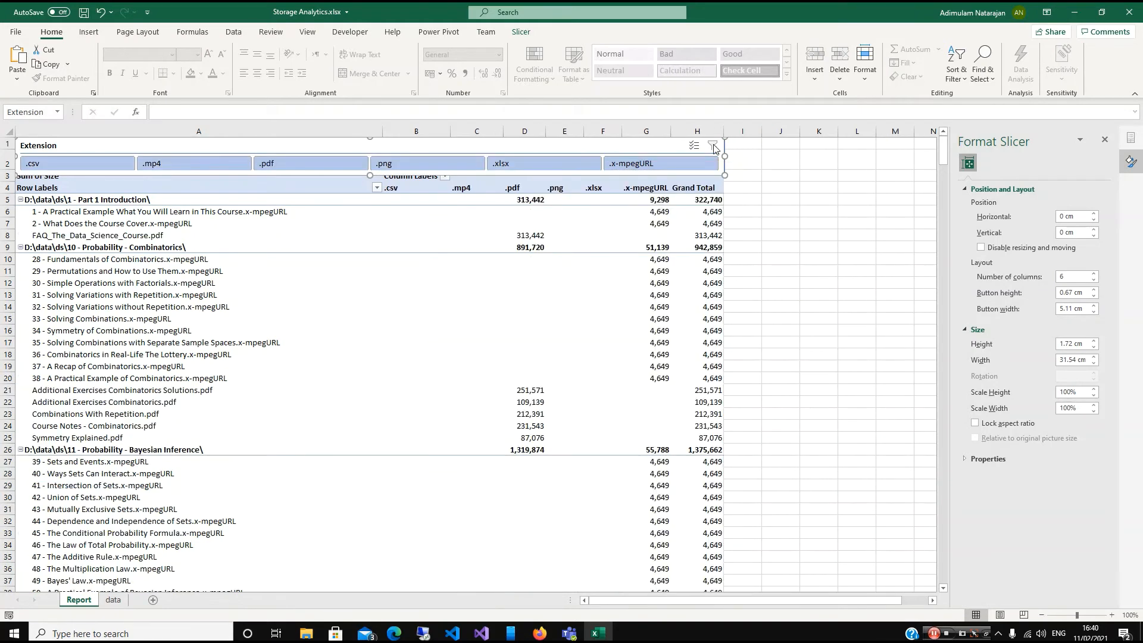
- Filter the pivot table by each extension in reverse order, from .x-mpegURL back to .mp4
left_click(655, 165)
left_click(549, 169)
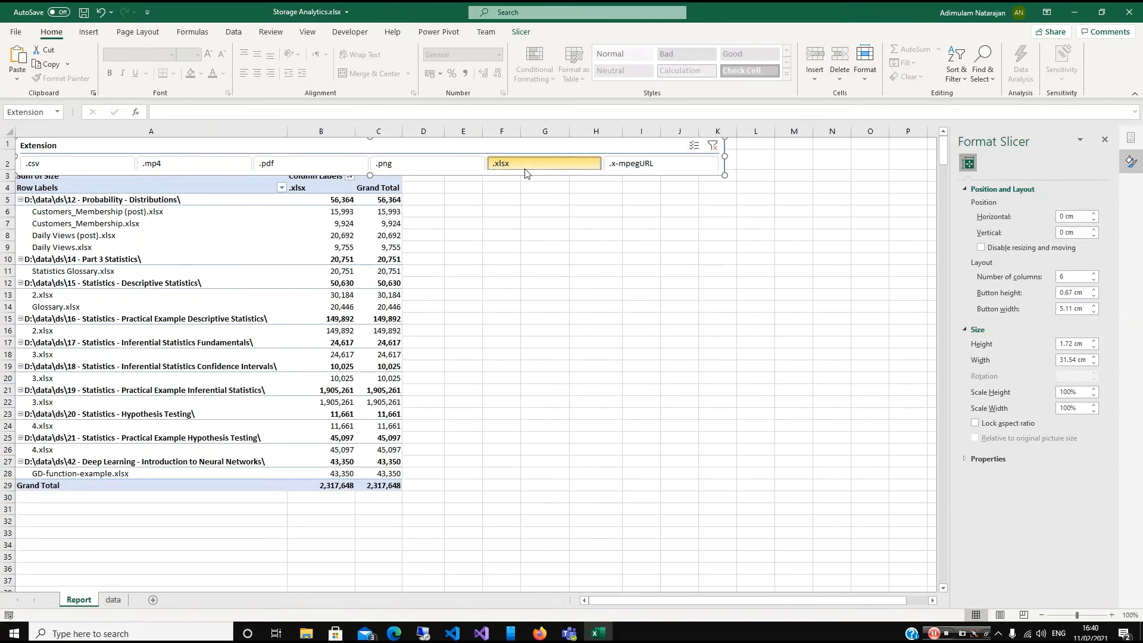
left_click(458, 166)
left_click(307, 162)
left_click(202, 166)
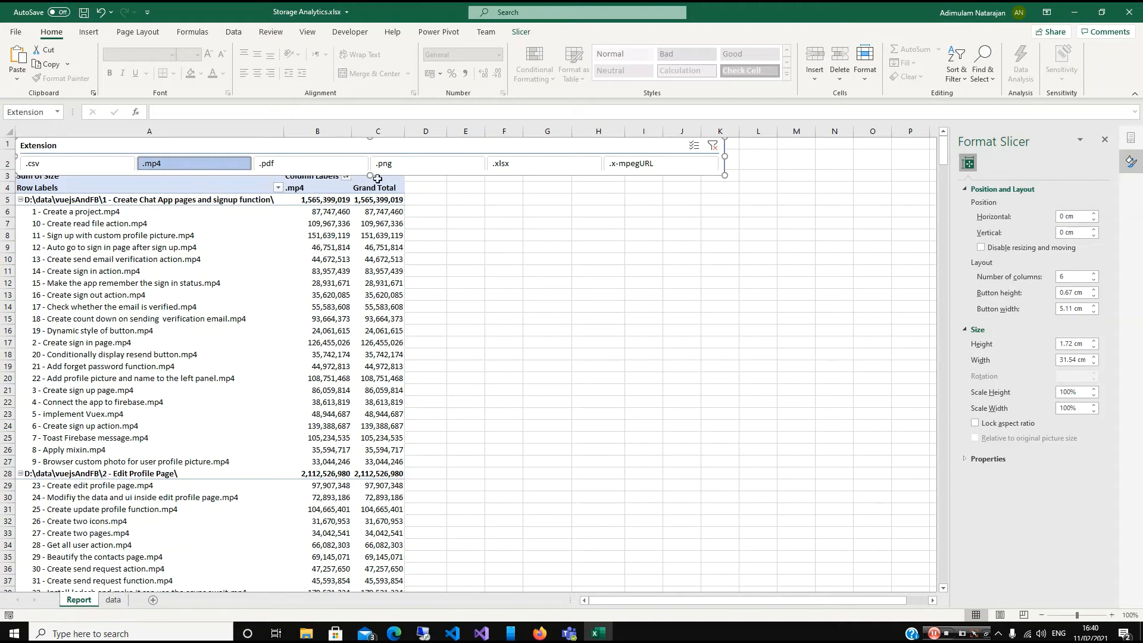
- Shrink the Extension slicer to about 1.48 cm high and make row 2 slightly taller
left_click_drag(367, 172, 369, 171)
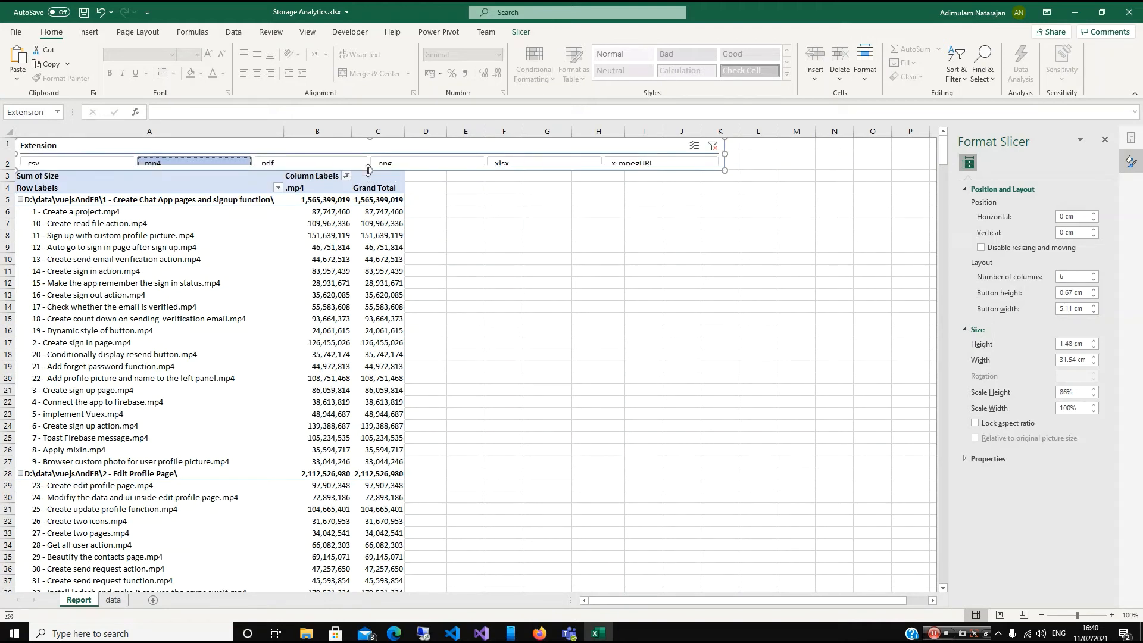
left_click_drag(8, 168, 8, 176)
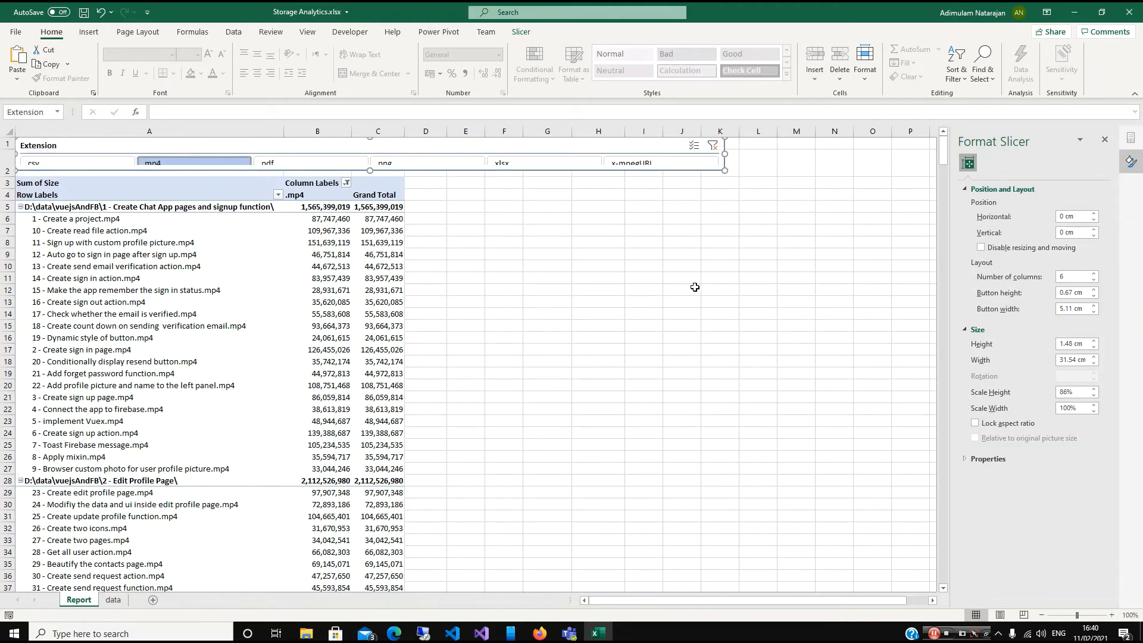
left_click(819, 277)
- Filter by .pdf, make row 2 taller and enlarge the Extension slicer to about 1.8 cm high, keeping it above the pivot table header
left_click(334, 160)
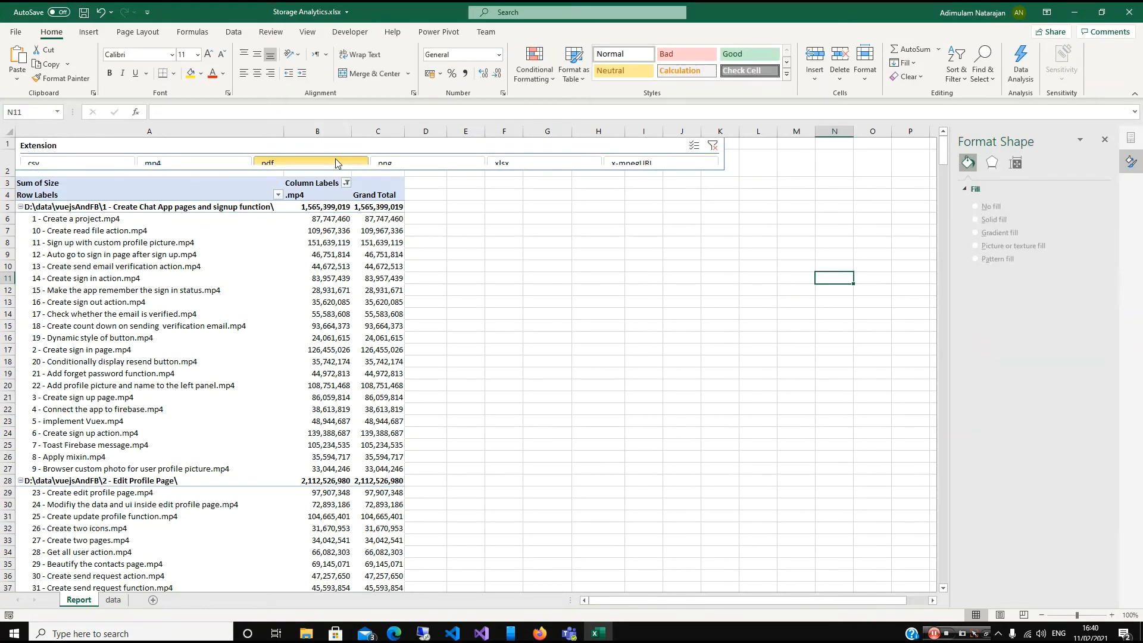
left_click(372, 173)
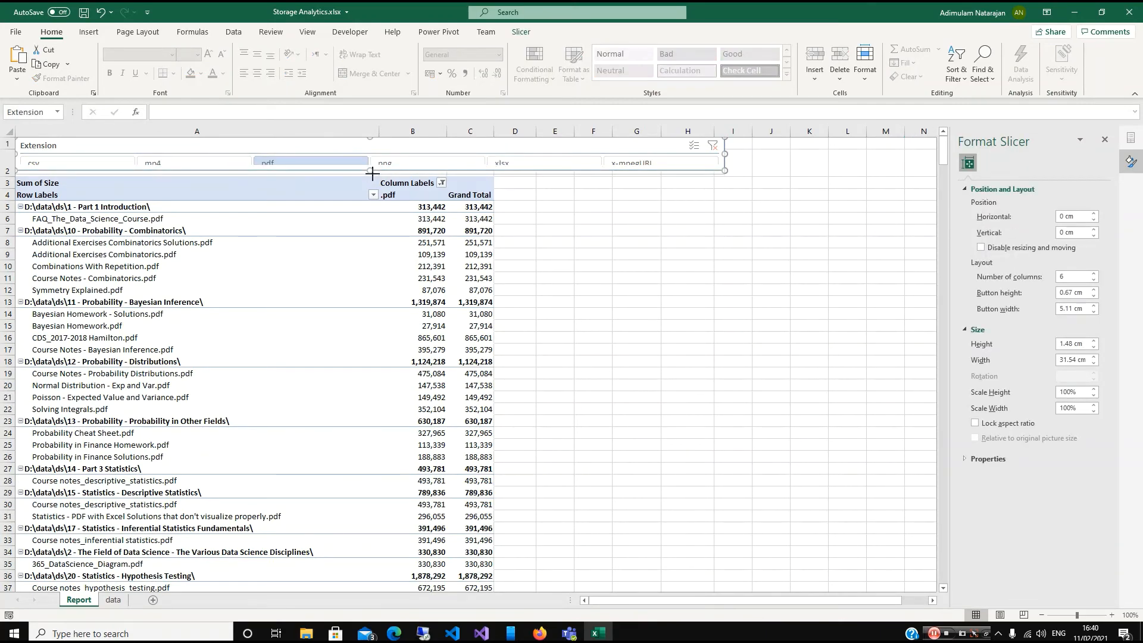
left_click_drag(372, 173, 372, 174)
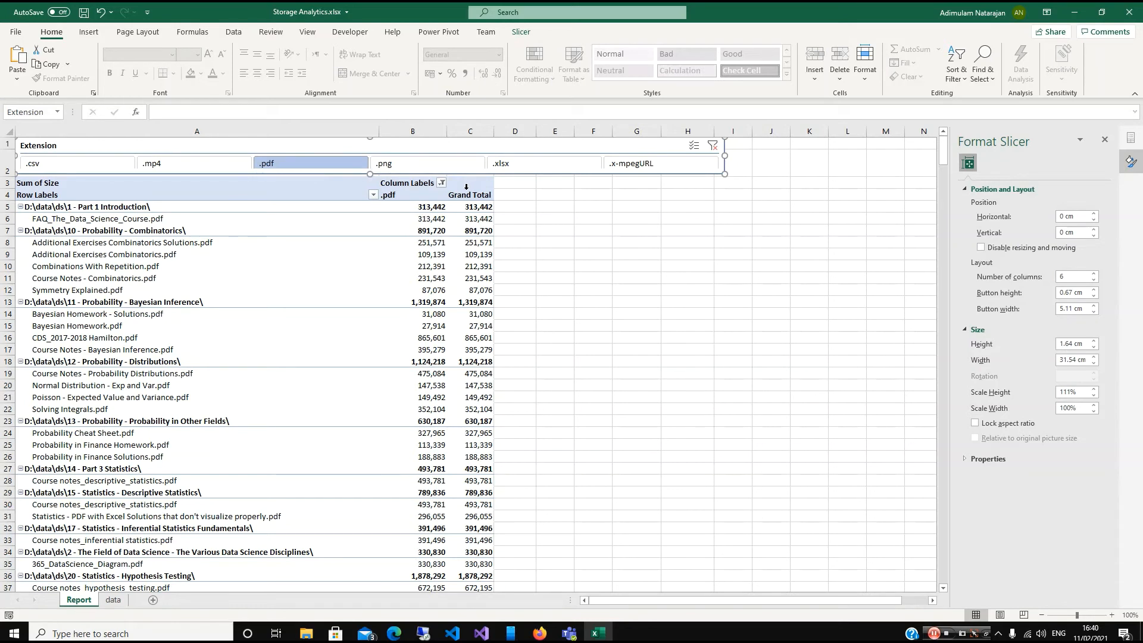
left_click_drag(13, 176, 13, 177)
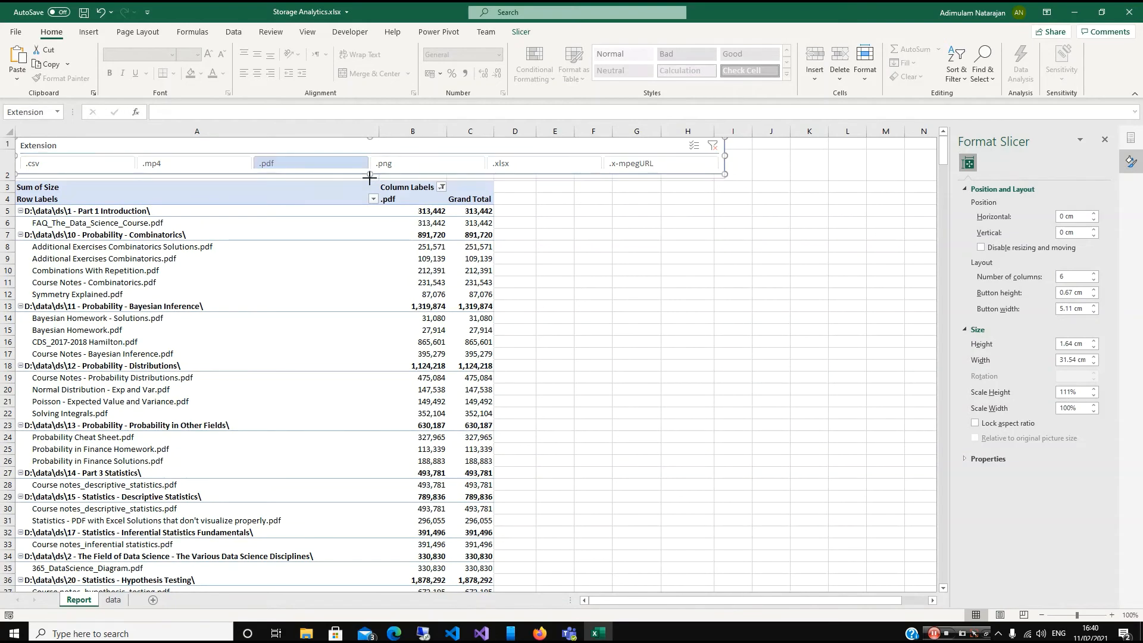
left_click_drag(369, 178, 365, 180)
left_click(823, 235)
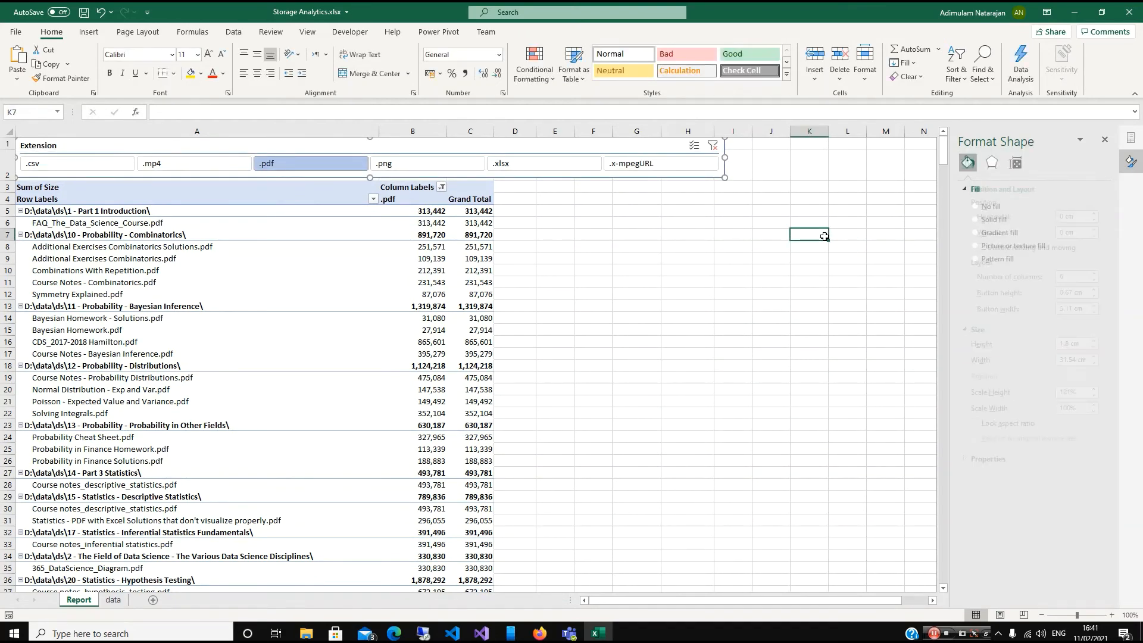
- Try the .xlsx, .x-mpegURL, .png, .pdf and .mp4 filters, clear the filter and look through the full pivot table
left_click(532, 169)
left_click(668, 169)
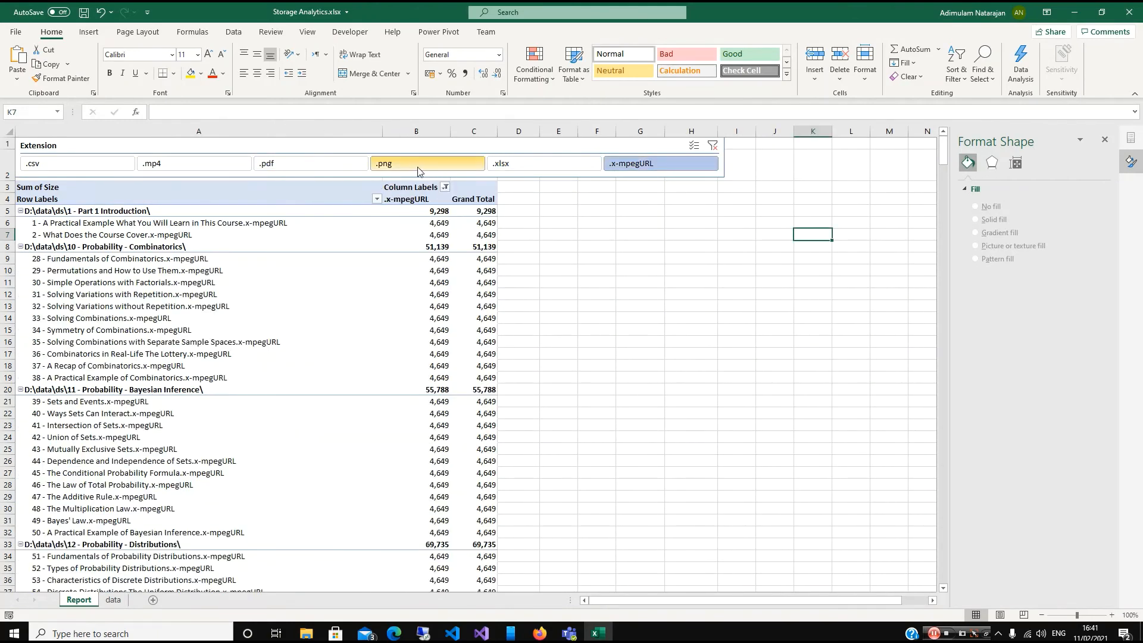
left_click(419, 170)
left_click(349, 170)
left_click(178, 169)
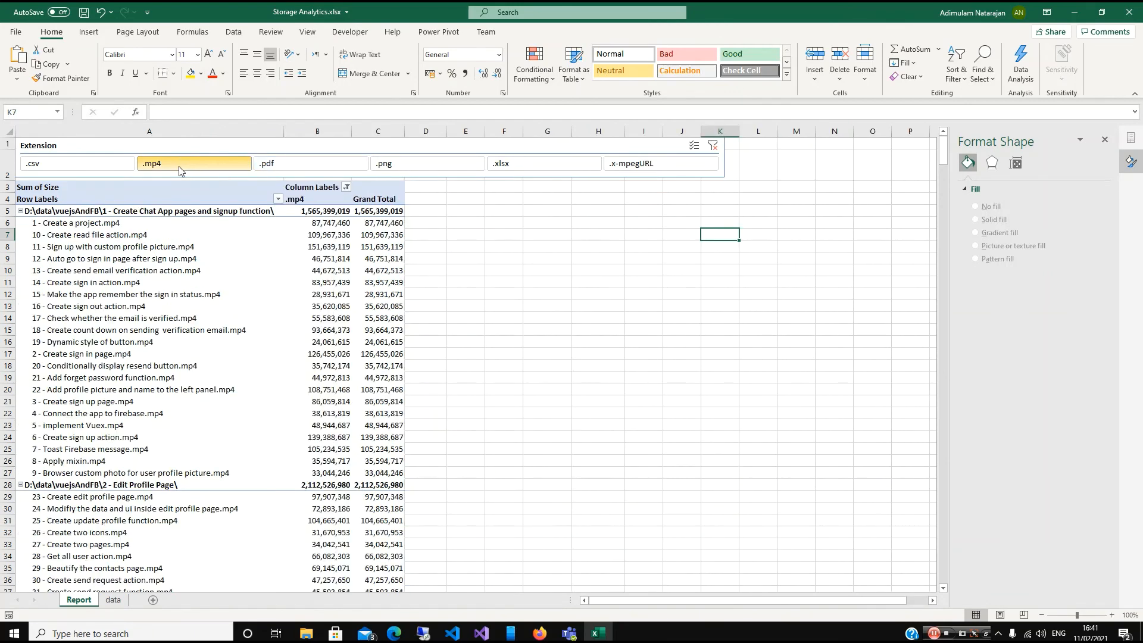
left_click(713, 145)
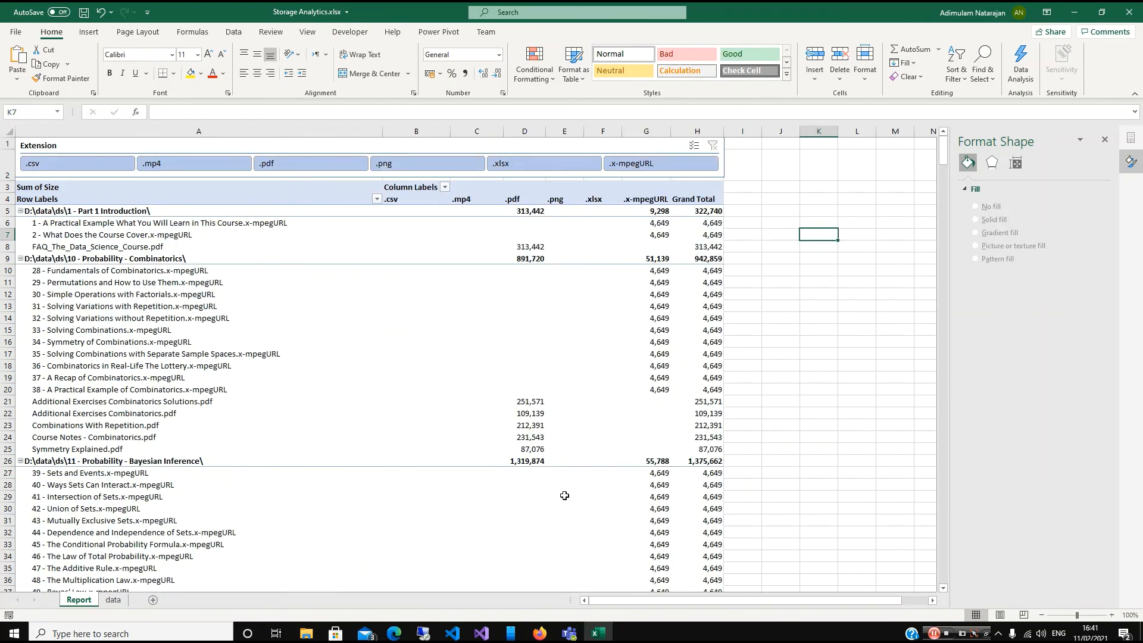
scroll(568, 494, "down", 5)
scroll(569, 494, "down", 13)
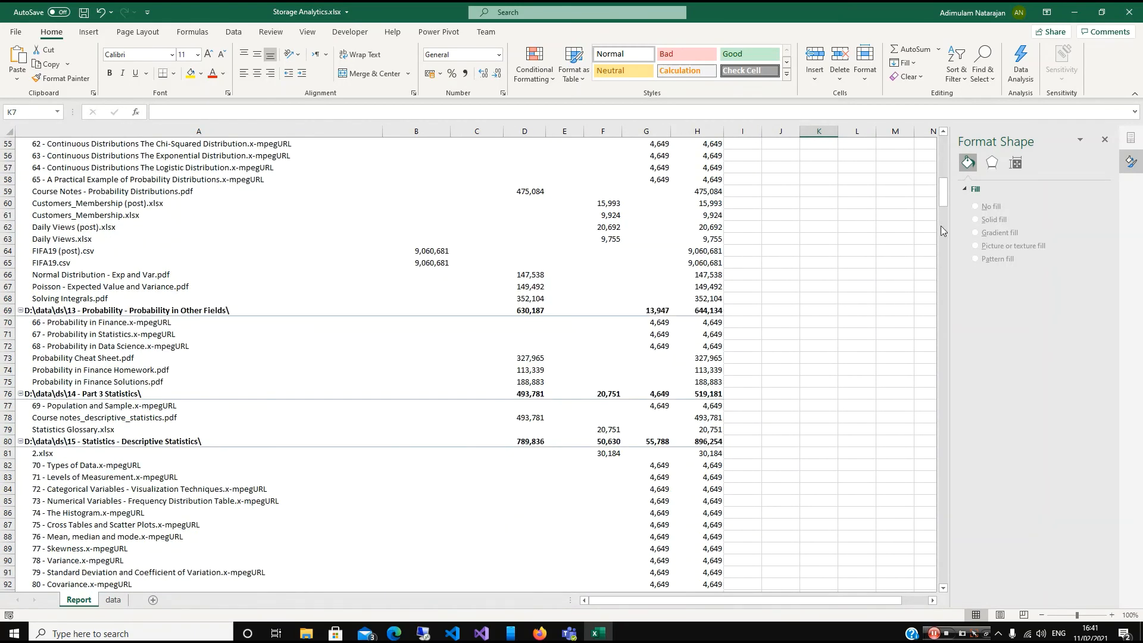
left_click_drag(944, 193, 934, 109)
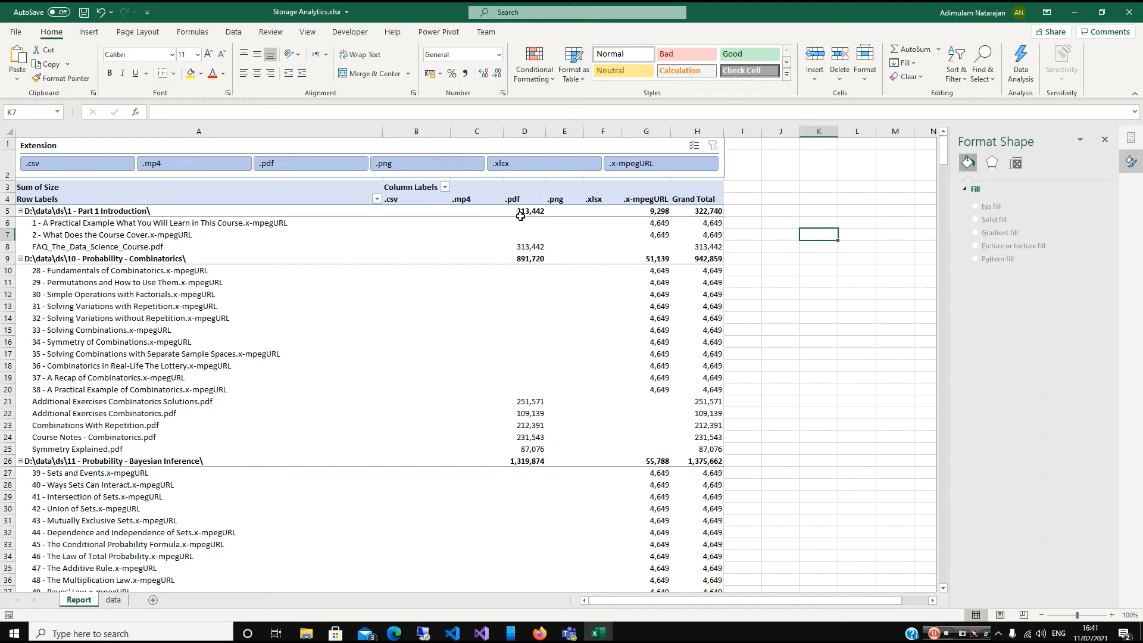
- Try the .pdf and .png filters, and filter the pivot table by .mp4 and .pdf together in the Extension slicer
left_click(287, 171)
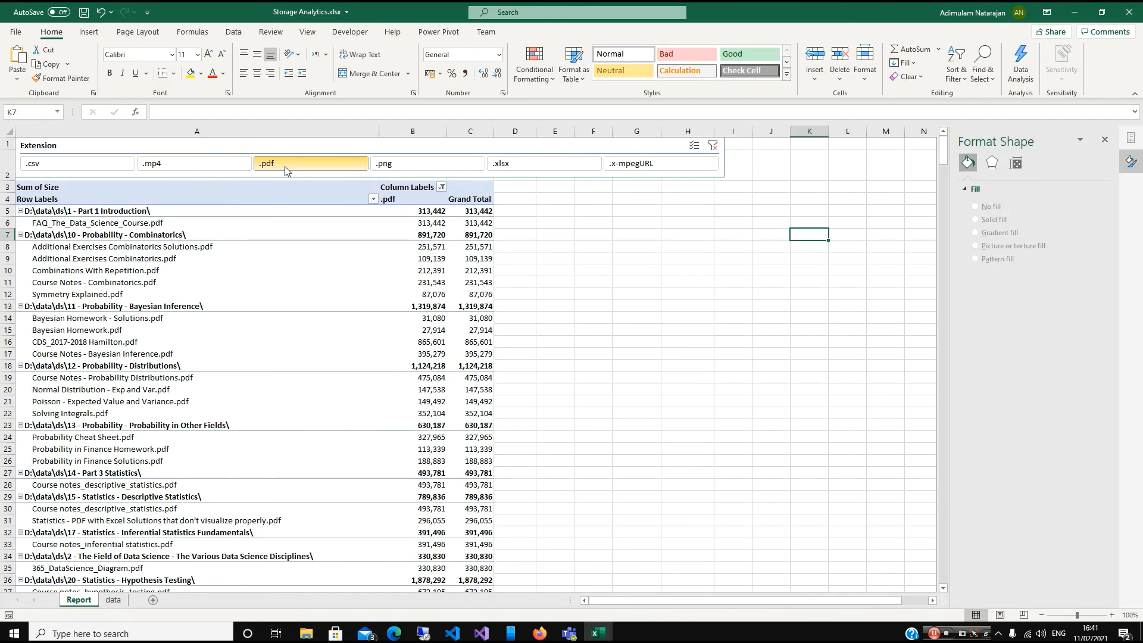
left_click(396, 173)
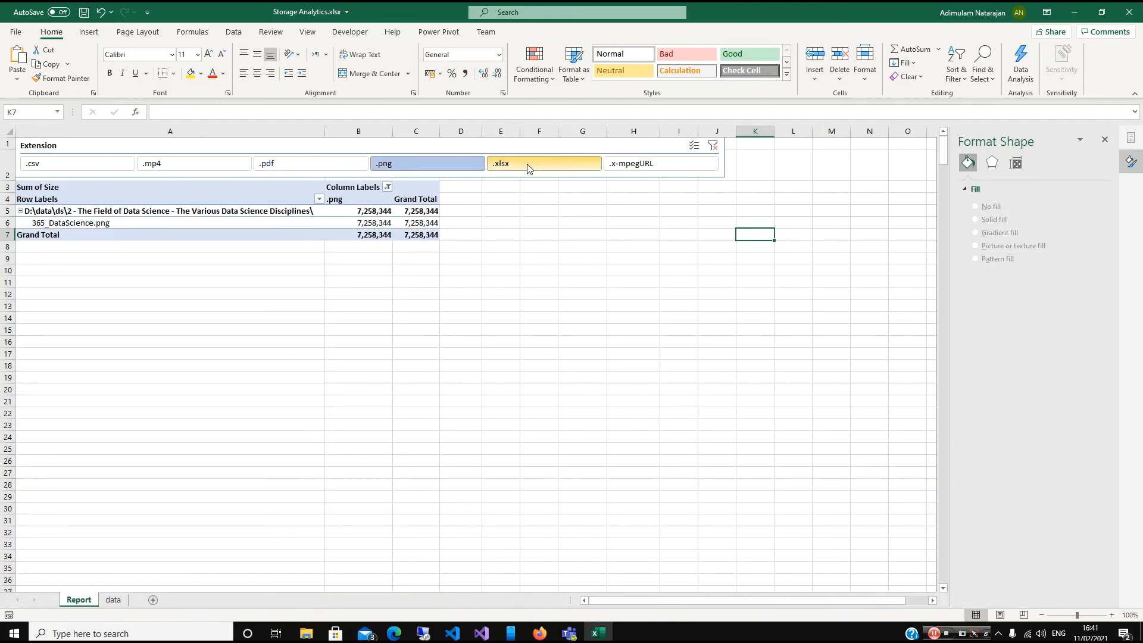
left_click(184, 166)
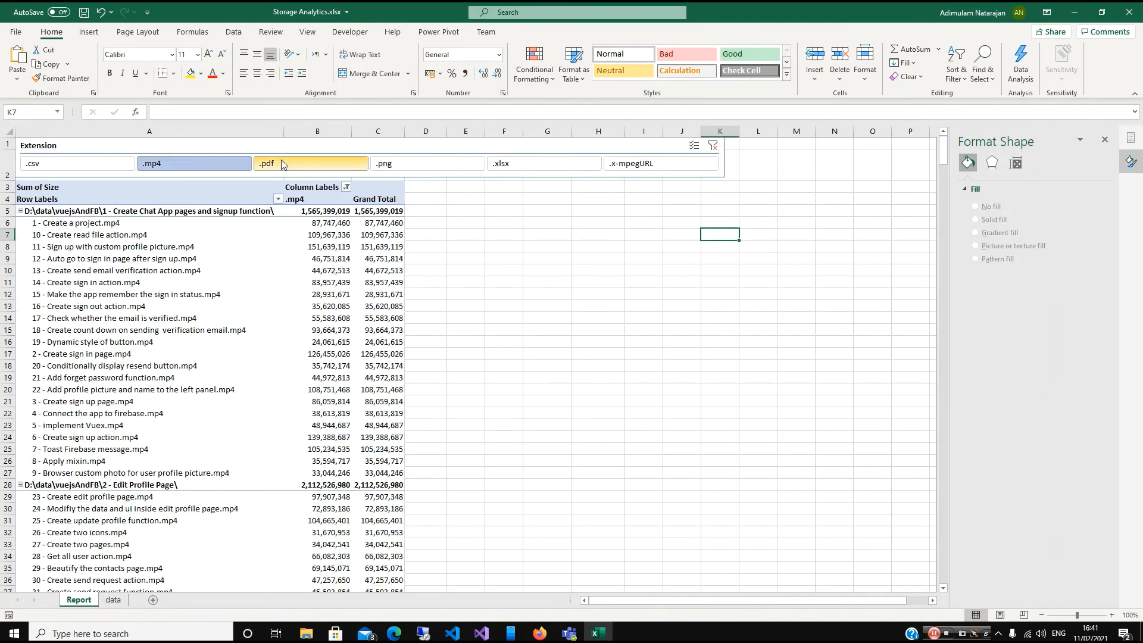
left_click(321, 167, "ctrl")
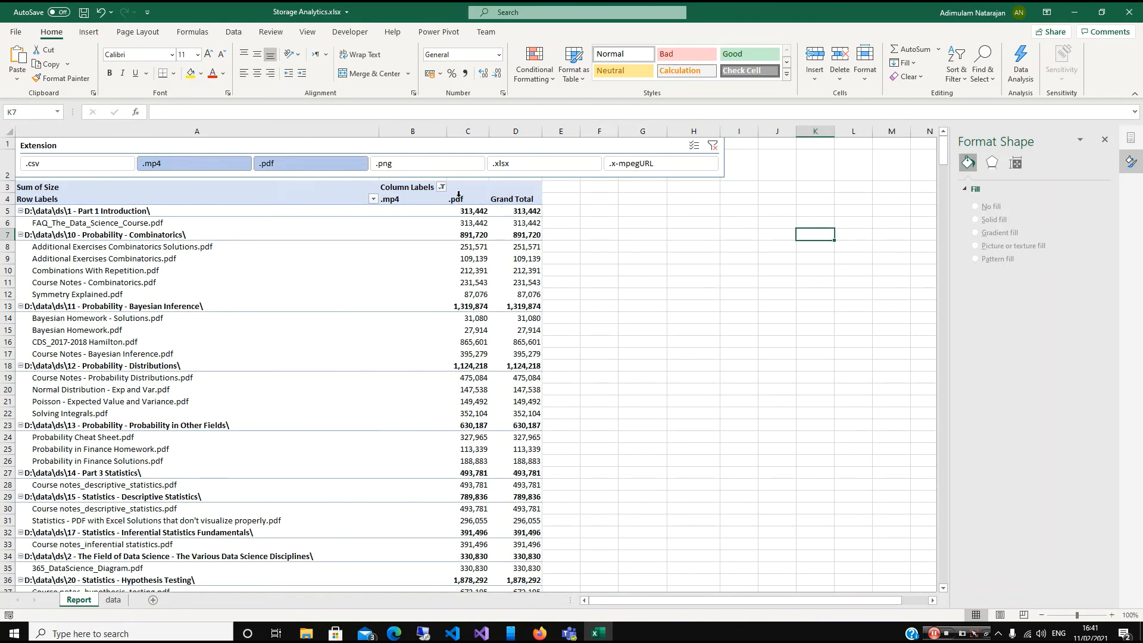
scroll(476, 250, "down", 12)
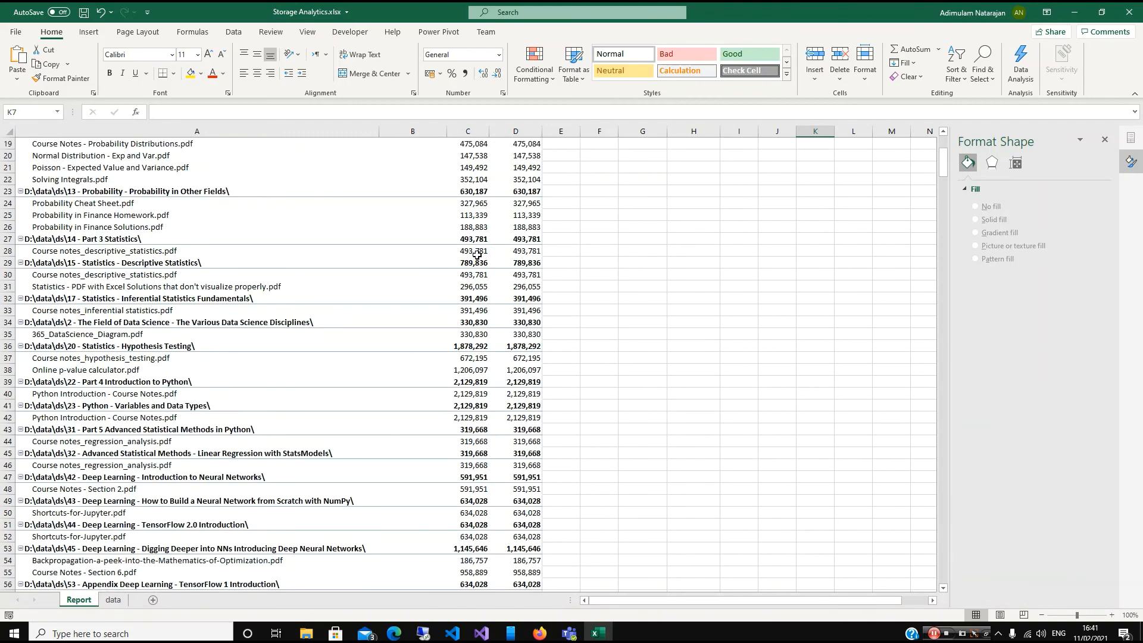
scroll(478, 257, "down", 5)
scroll(478, 257, "up", 17)
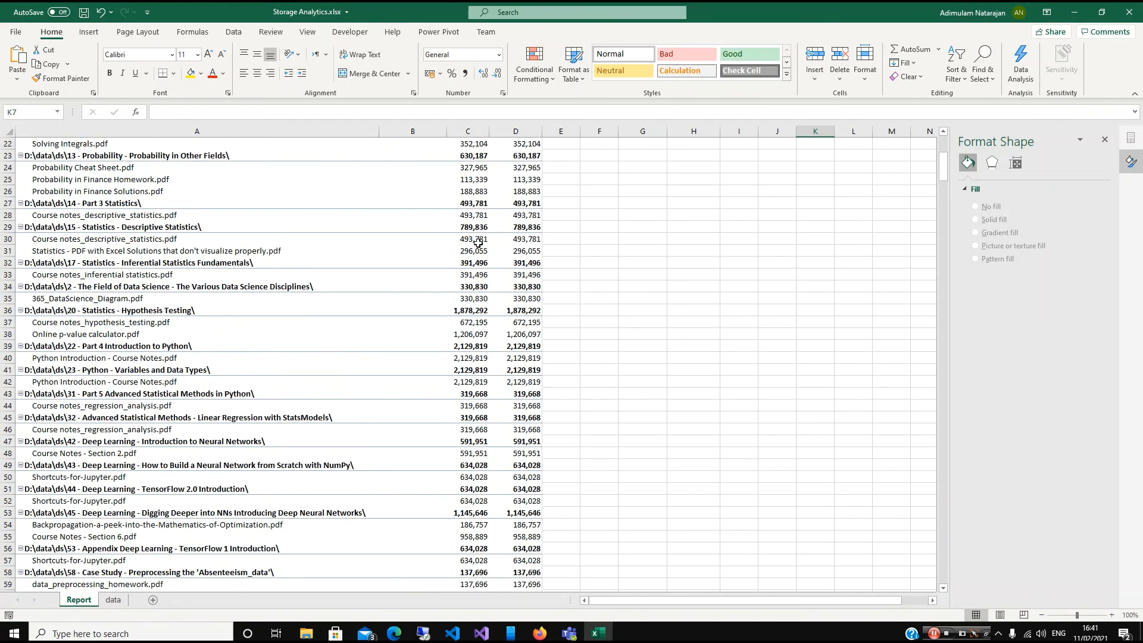
mouse_move(485, 224)
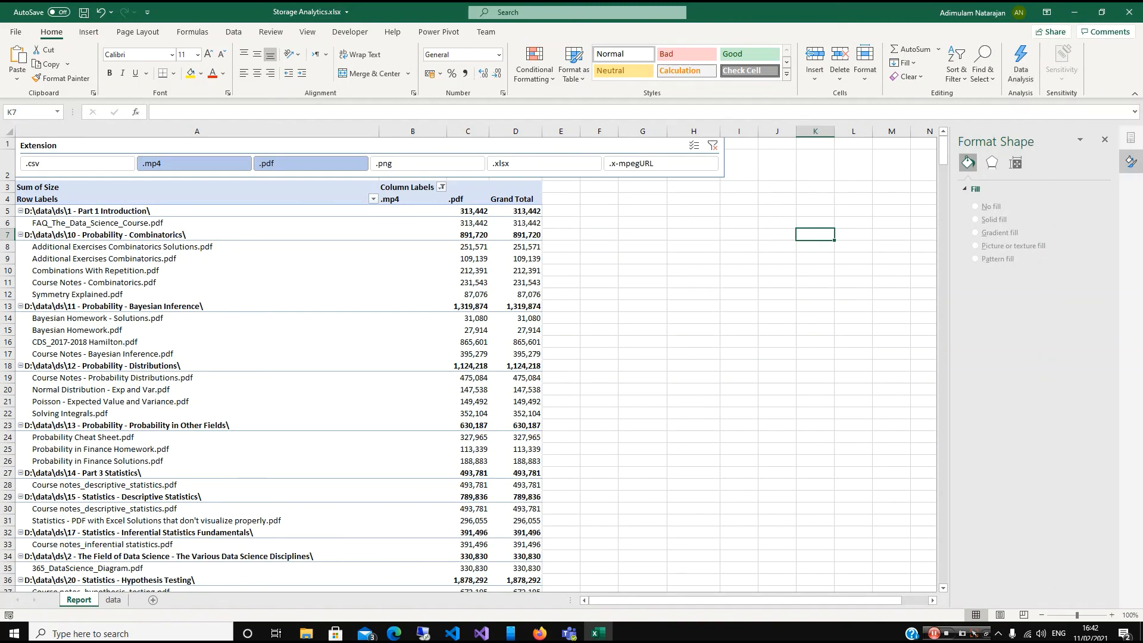
left_click(936, 634)
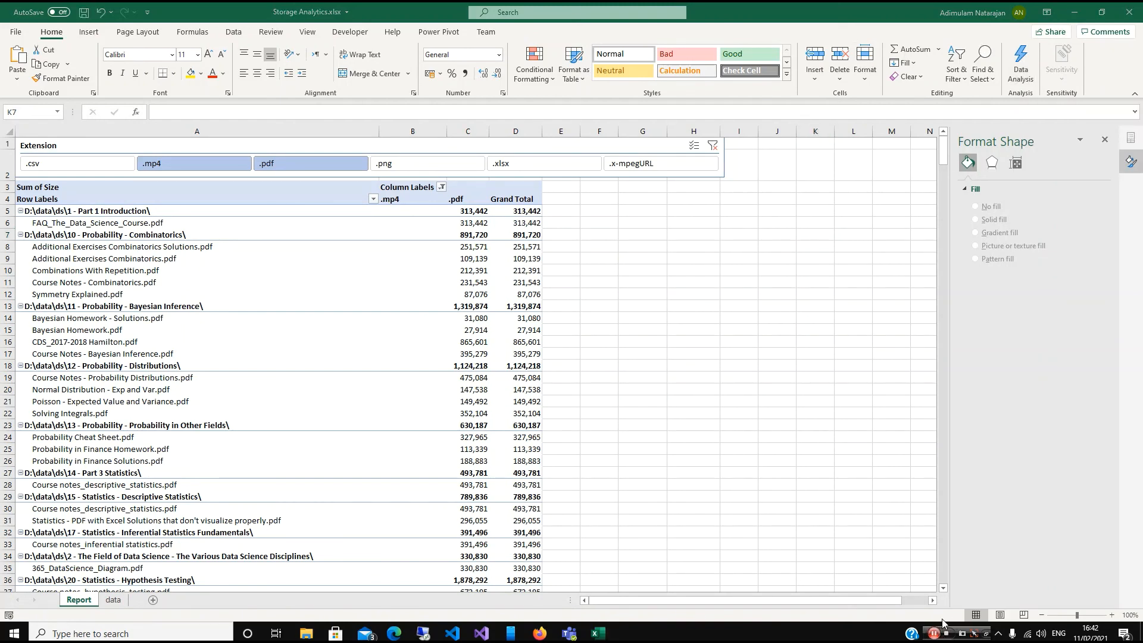